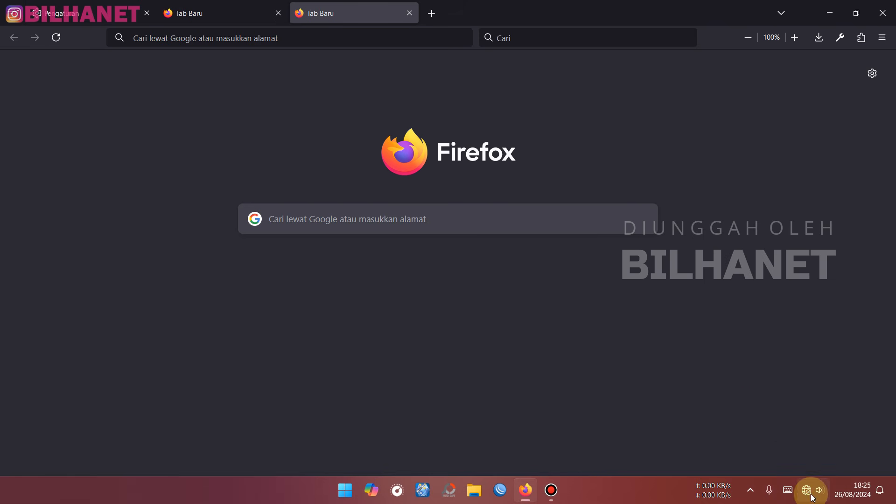
- Open the Ethernet IP settings editor and switch IP assignment from DHCP to Manual
right_click(809, 494)
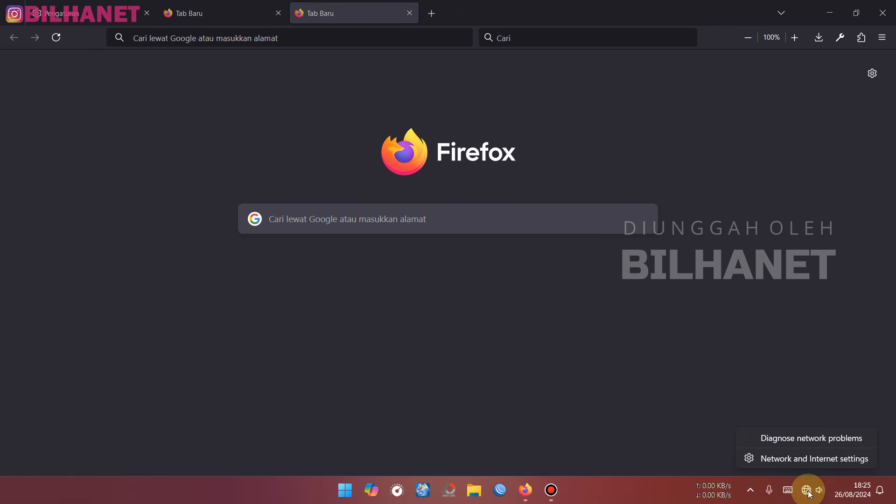
left_click(814, 462)
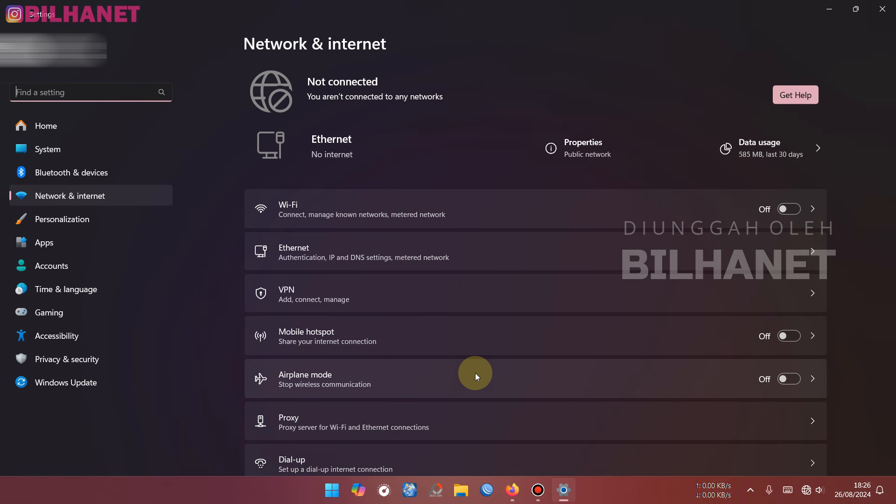
left_click(303, 256)
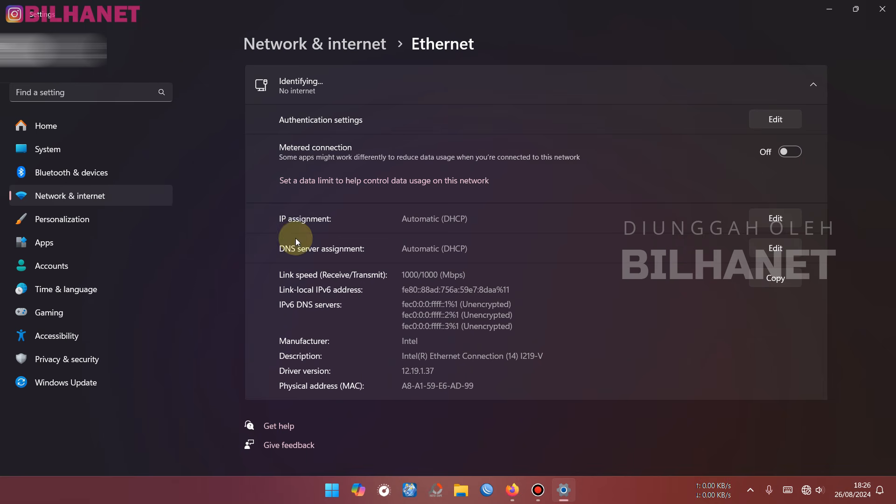
left_click(777, 220)
left_click(370, 220)
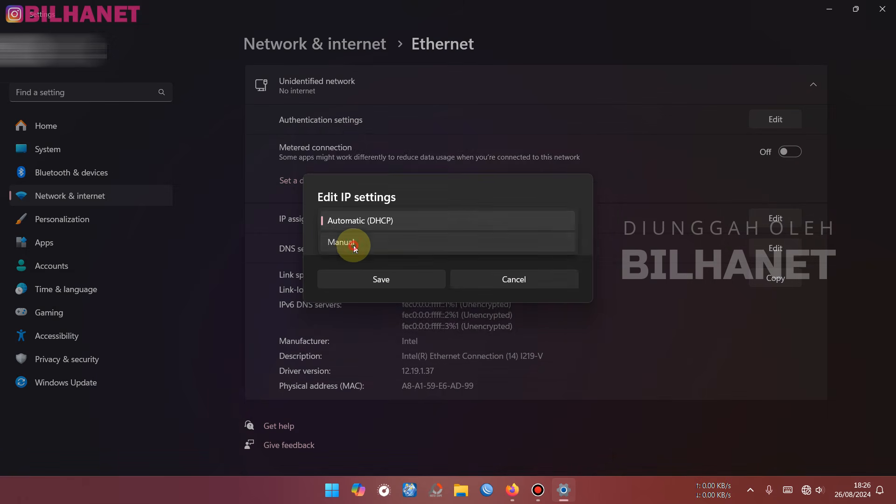
left_click(359, 242)
- Turn on IPv4 and enter IP address 192.168.8.100 with subnet mask 255.255.255.0
left_click(327, 224)
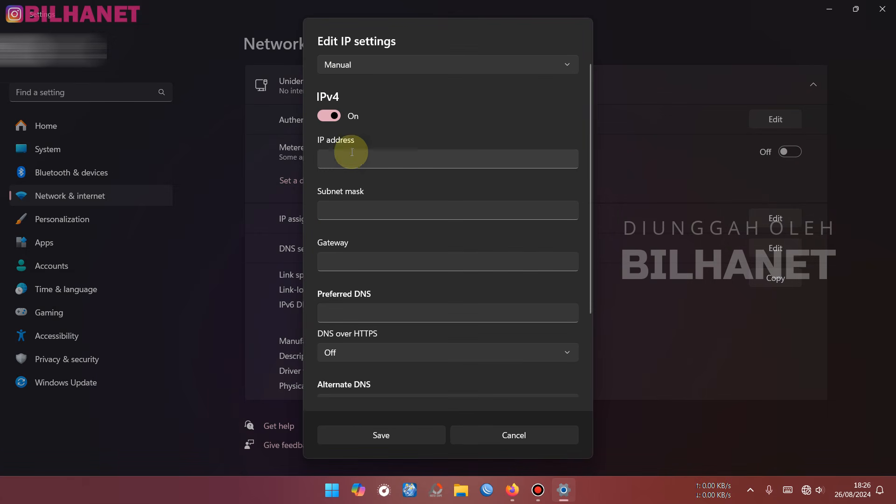
left_click(354, 157)
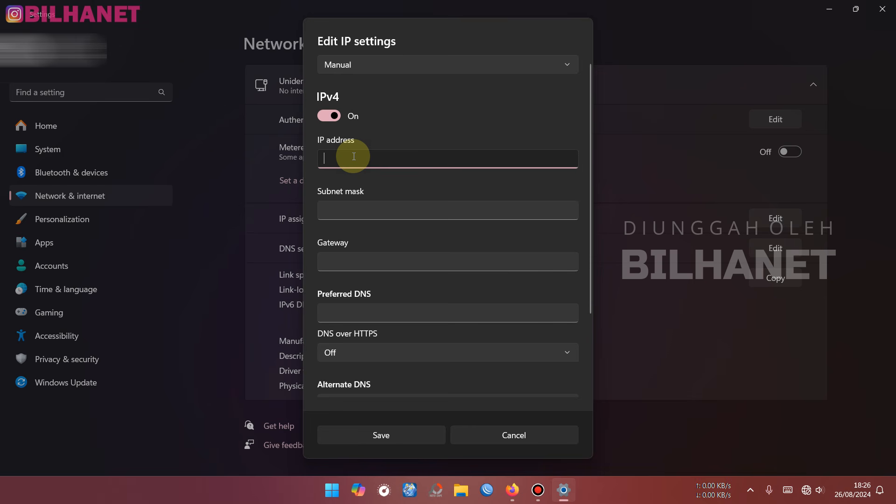
type("192.168.")
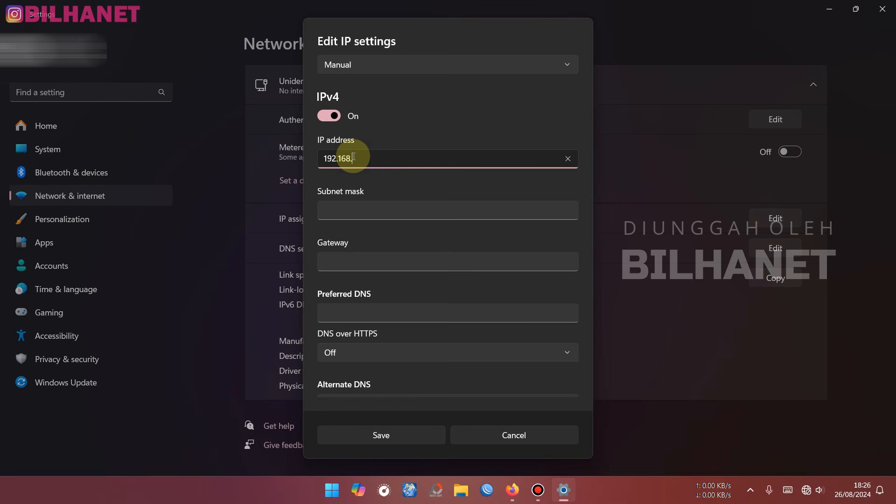
type("8.100")
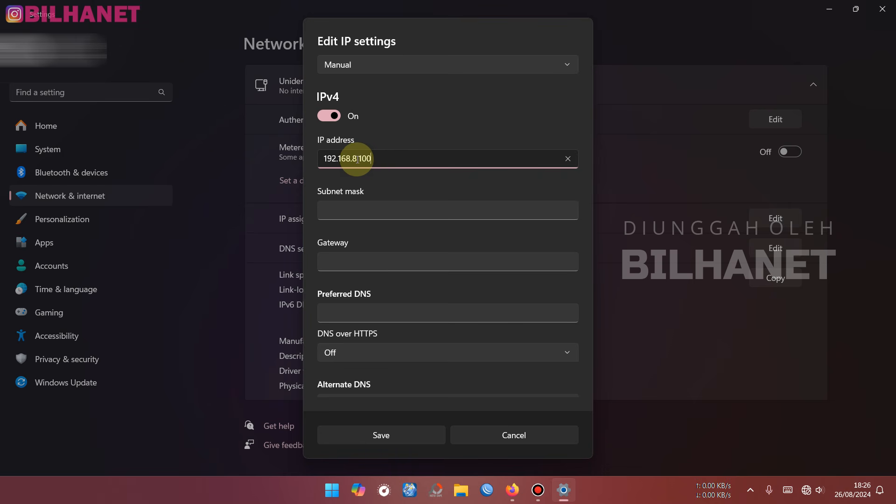
left_click_drag(359, 158, 400, 158)
left_click(399, 158)
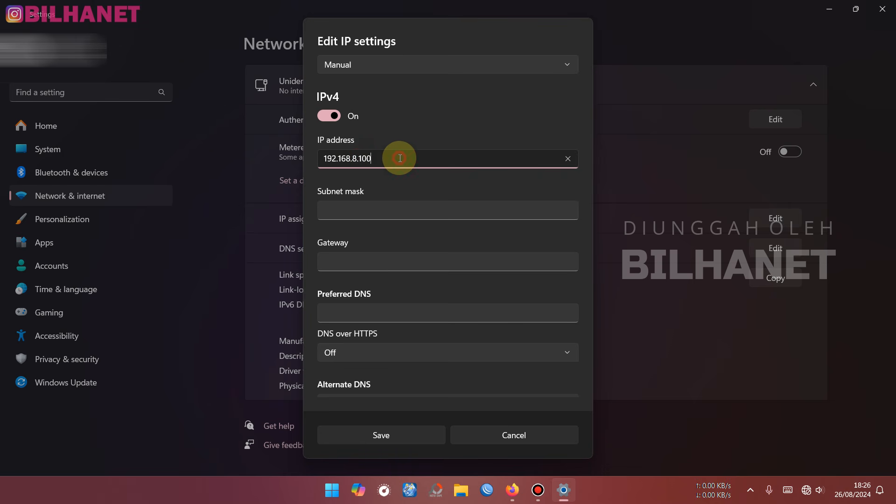
left_click(369, 211)
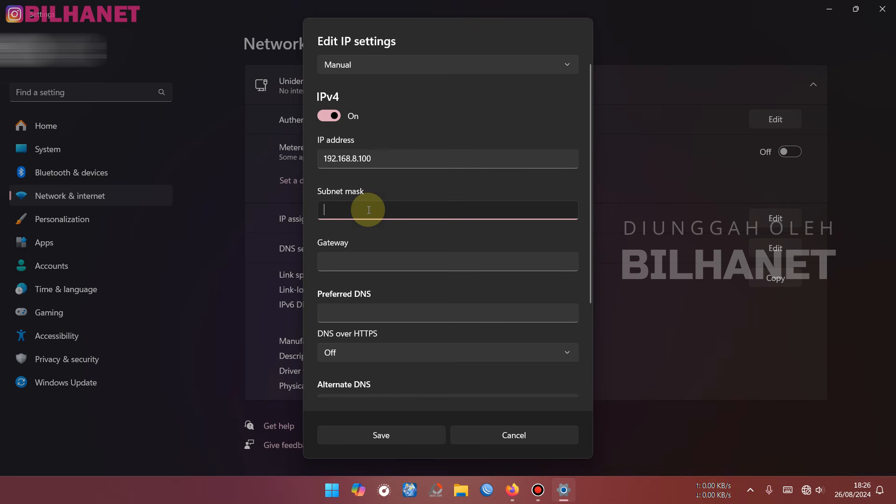
type("255.255.255.0")
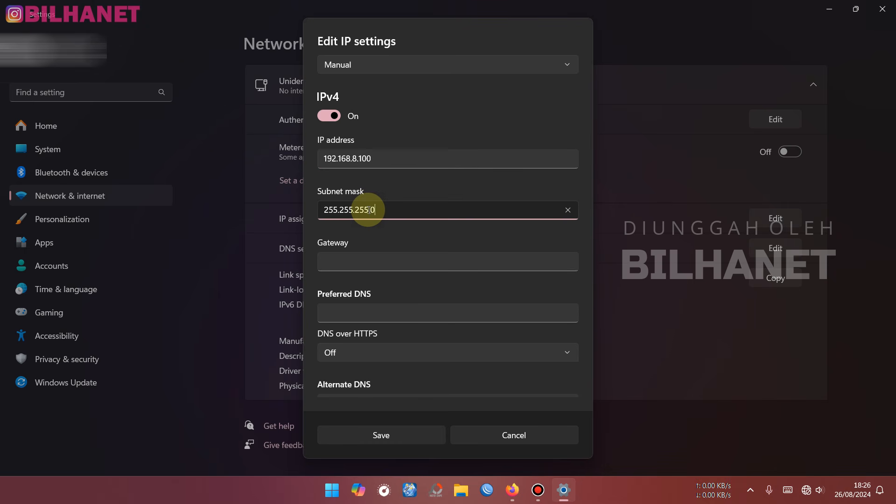
- Set gateway 192.168.8.200 and preferred DNS 192.168.8.1, then save the IP settings
left_click(390, 159)
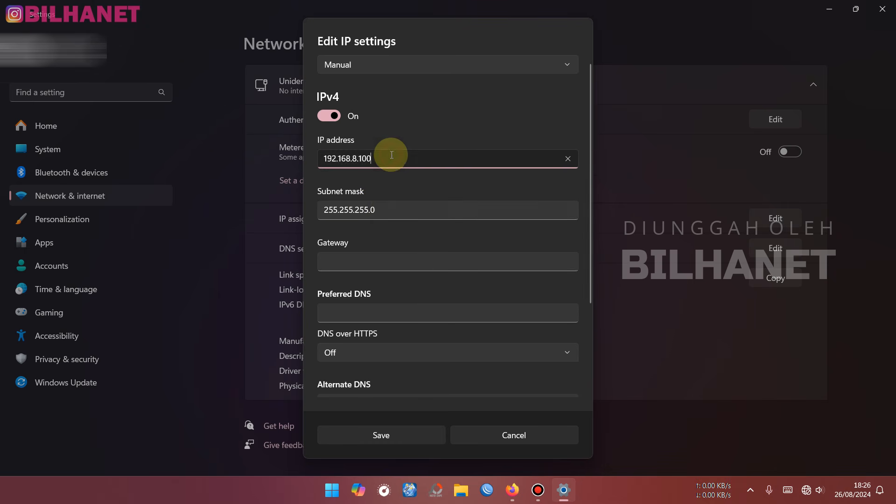
key("ctrl+a")
key("ctrl+c")
left_click(361, 261)
key("ctrl+v")
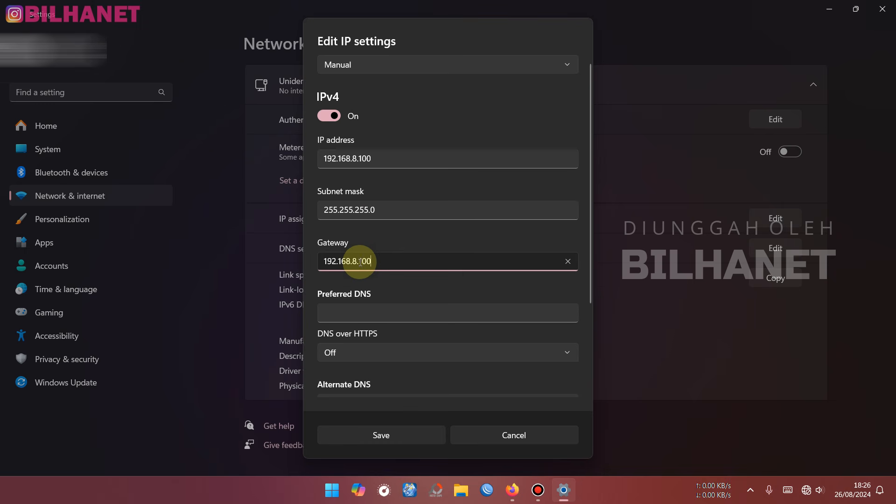
type("2")
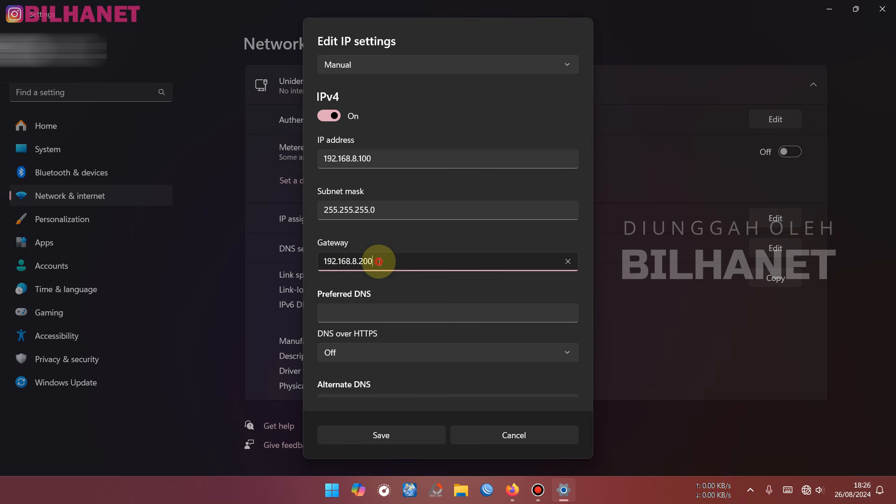
left_click(362, 311)
key("ctrl+v")
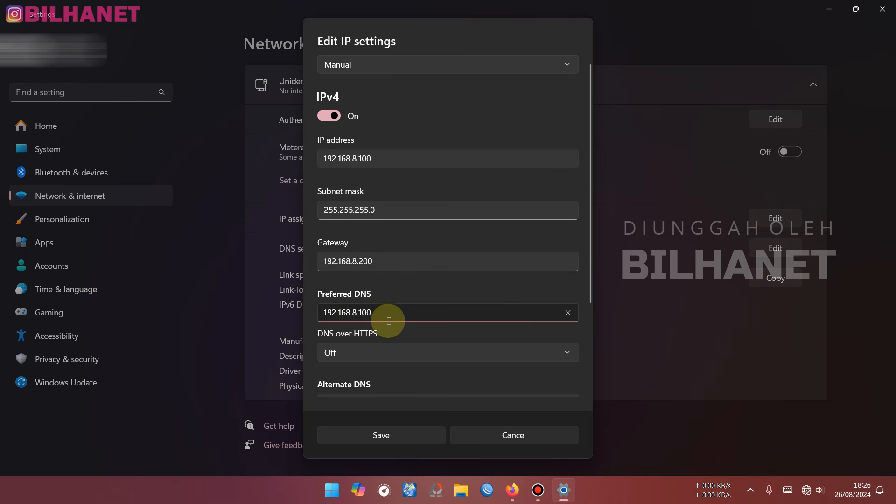
left_click(361, 310)
left_click_drag(361, 311, 406, 311)
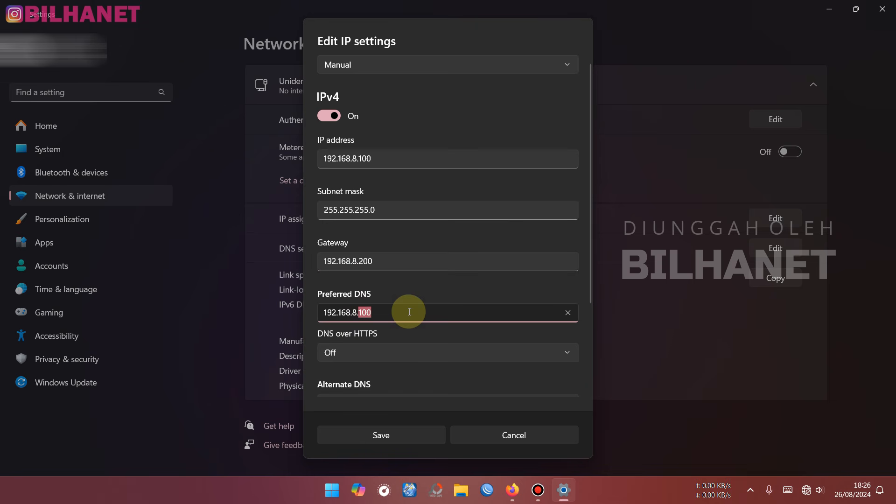
key("BackSpace")
left_click(395, 435)
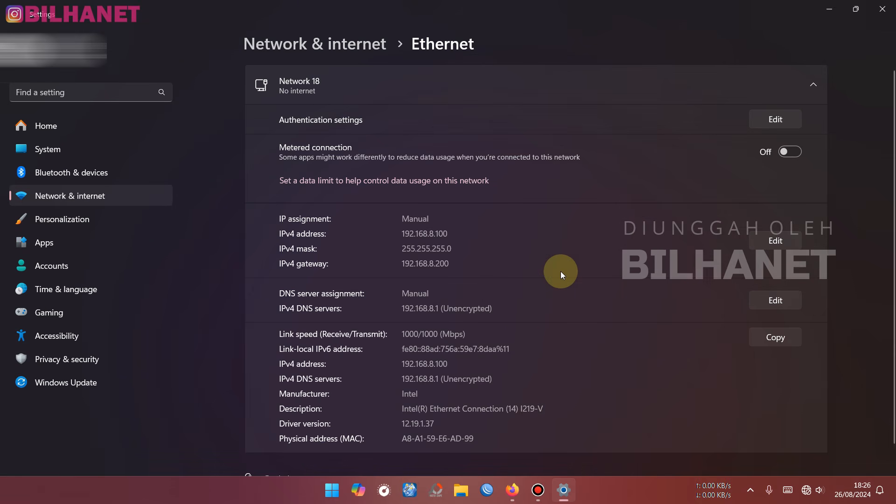
- Bring Firefox to the front and open a new private browsing window from its menu
mouse_move(517, 491)
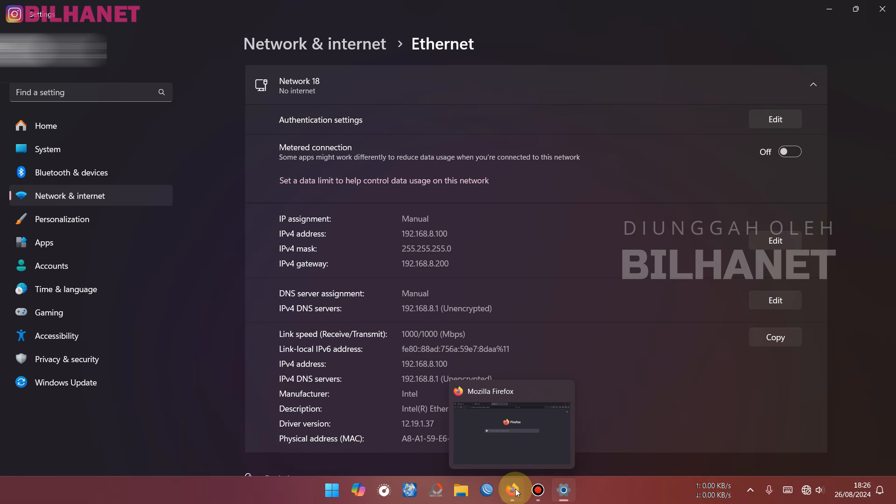
left_click(517, 491)
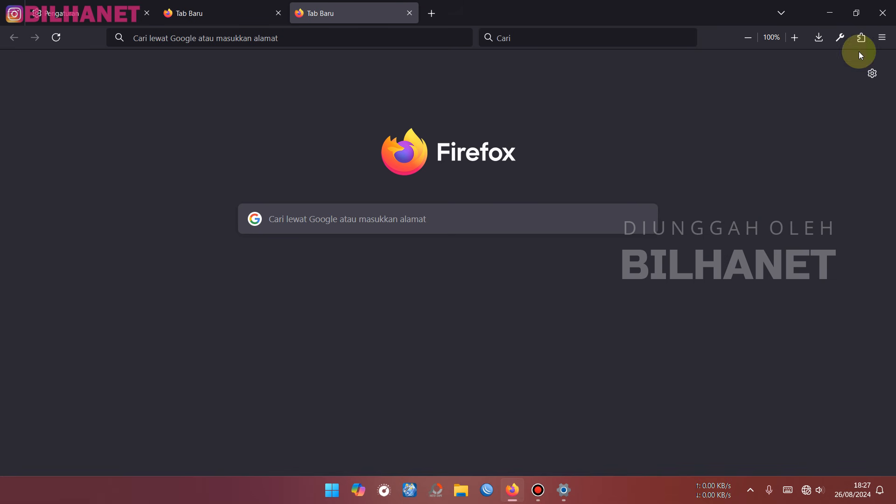
left_click(890, 41)
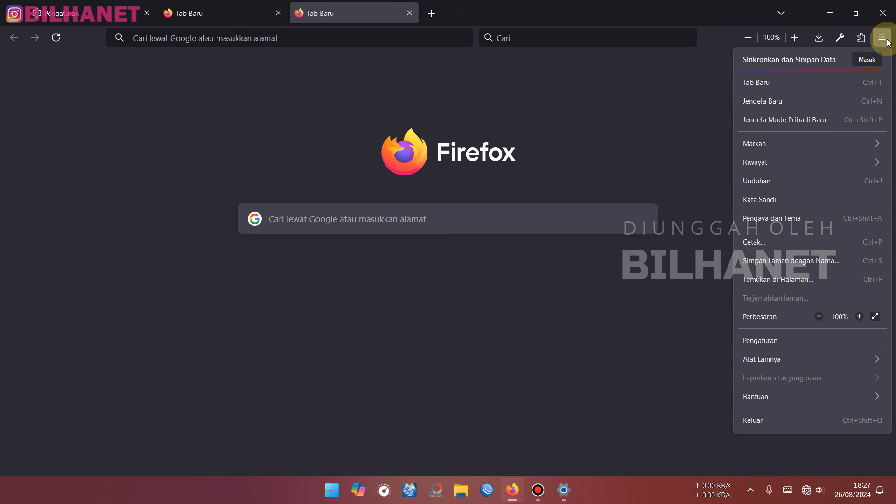
left_click(816, 121)
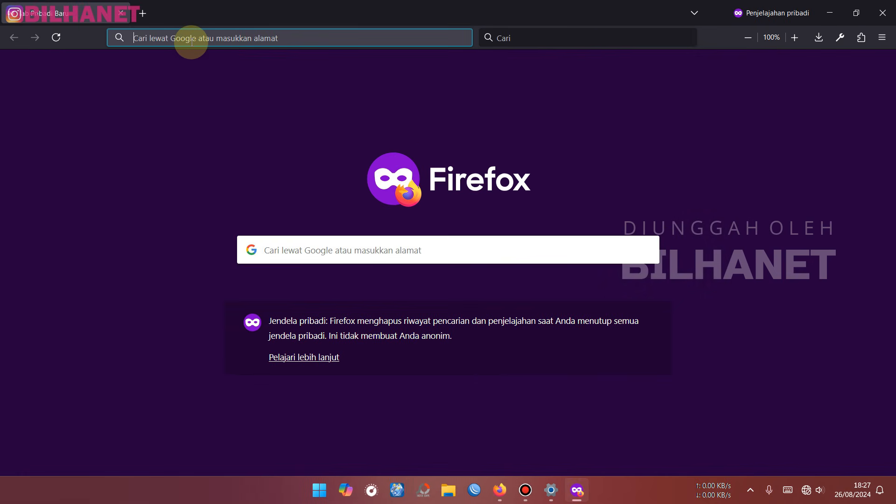
- Load the OLT login page at 192.168.8.200 in the private window
type("https")
key("BackSpace")
key("BackSpace")
key("BackSpace")
key("BackSpace")
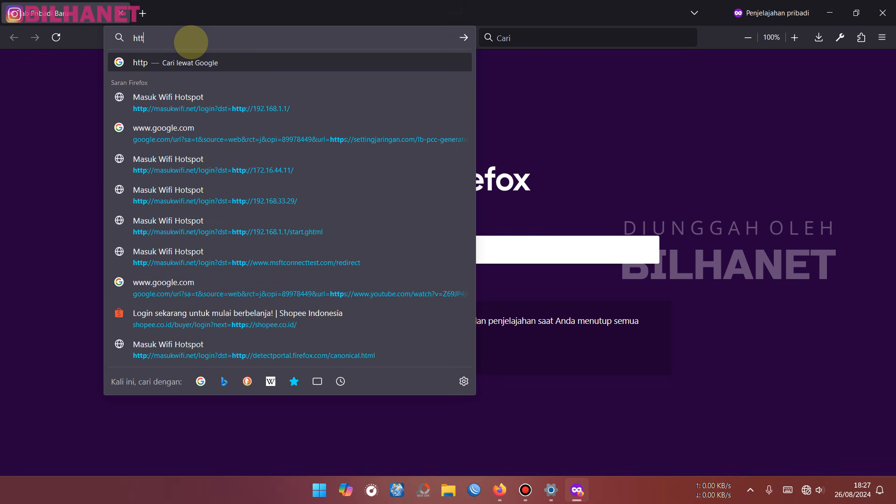
key("BackSpace")
type("192.168.")
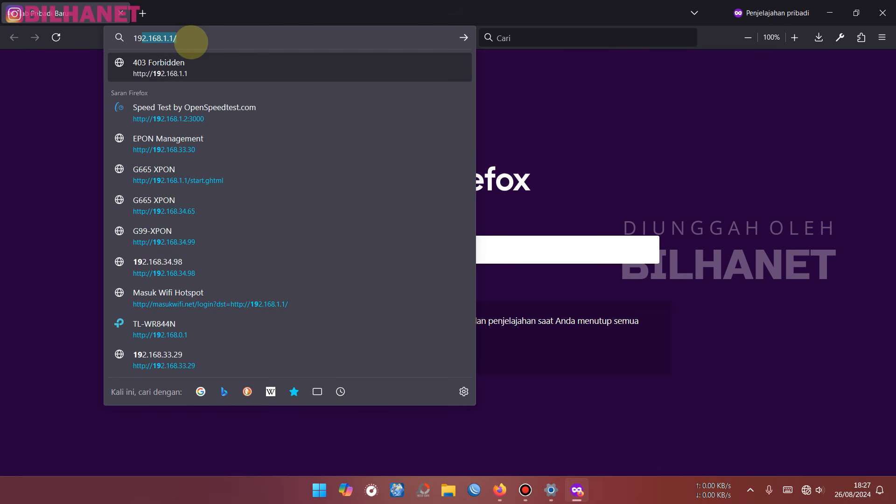
type("8.200")
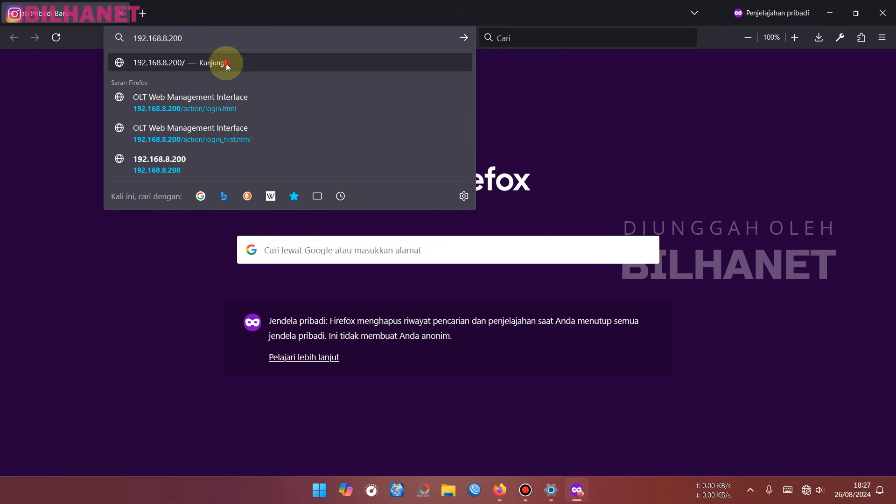
left_click(227, 65)
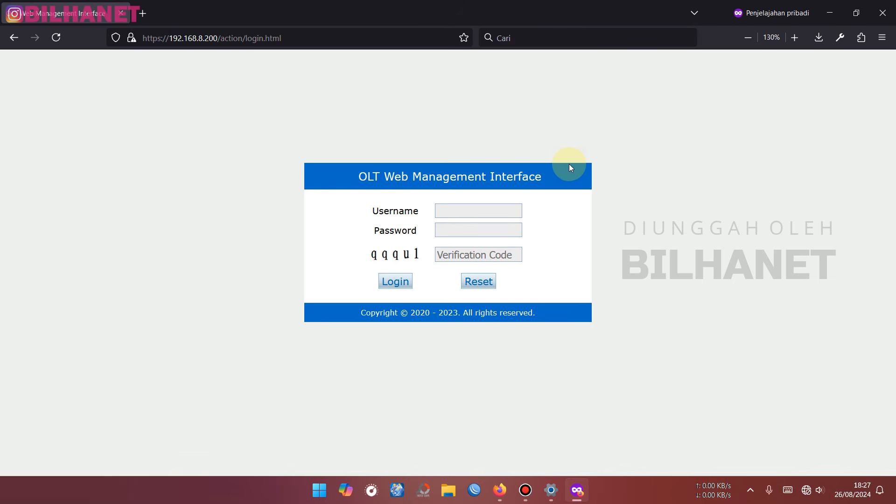
- Log in to the OLT with the saved admin credentials and the displayed verification code
left_click(494, 210)
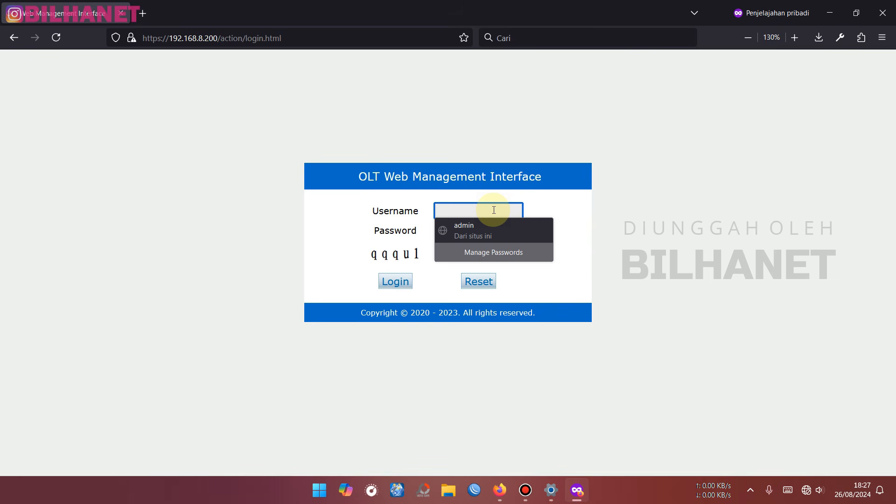
type("admin")
key("Tab")
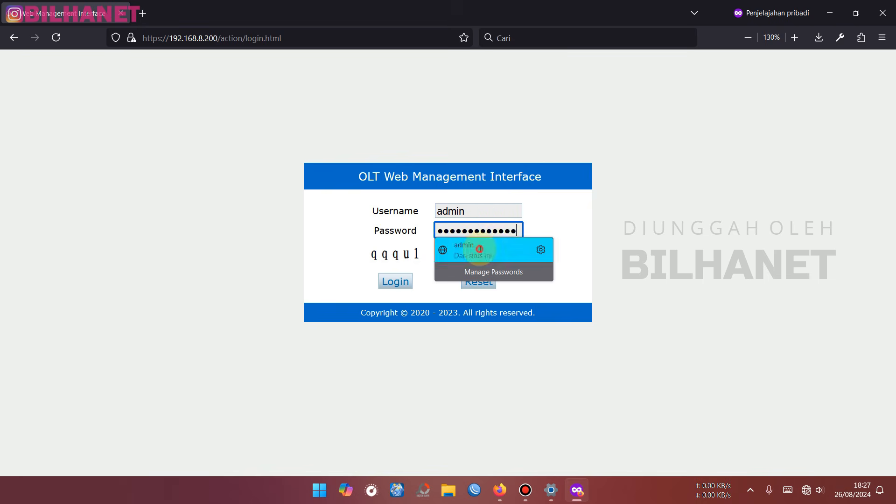
left_click(474, 246)
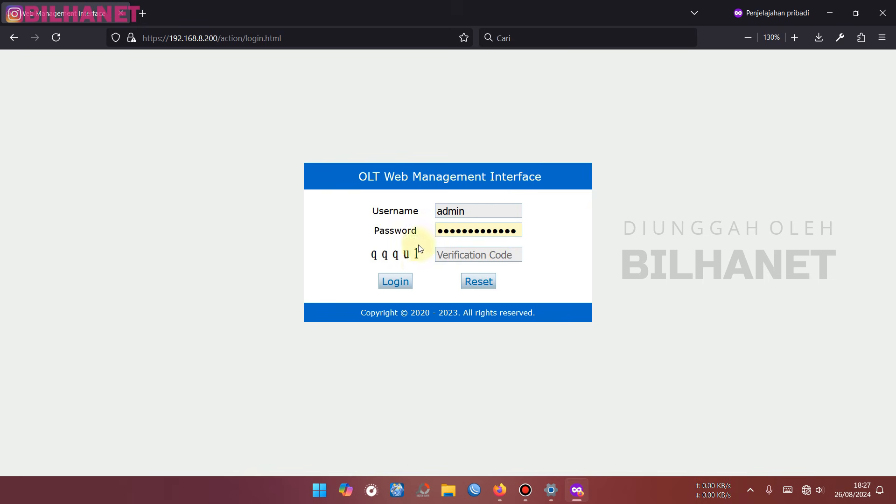
left_click(475, 253)
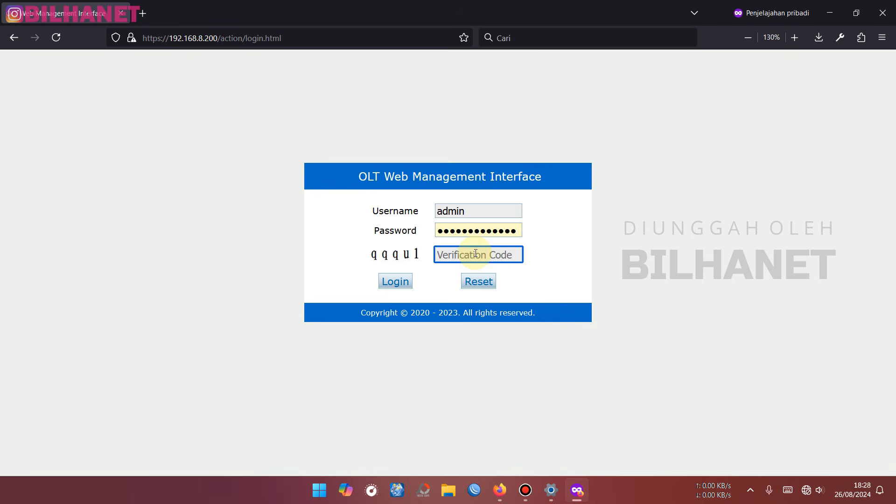
type("qqqul")
left_click(396, 283)
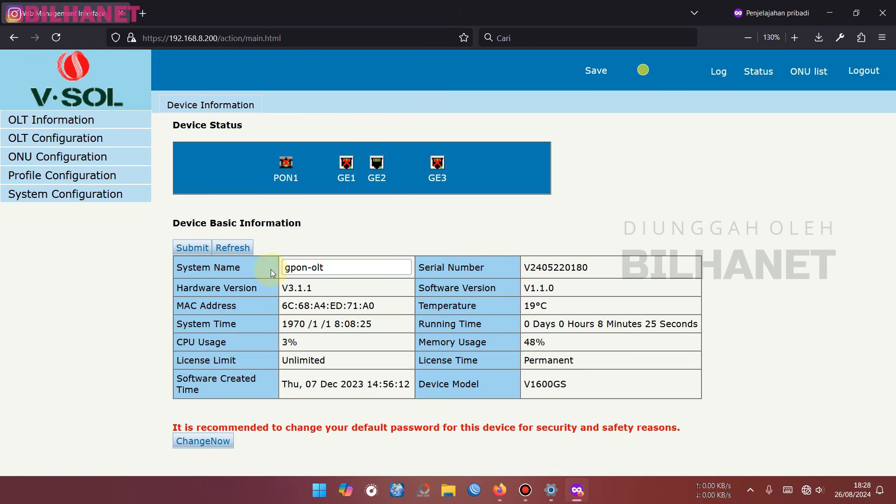
- Replace the system name gpon-olt with BILHANET-GPON and submit it
left_click_drag(353, 267, 274, 270)
left_click(254, 265)
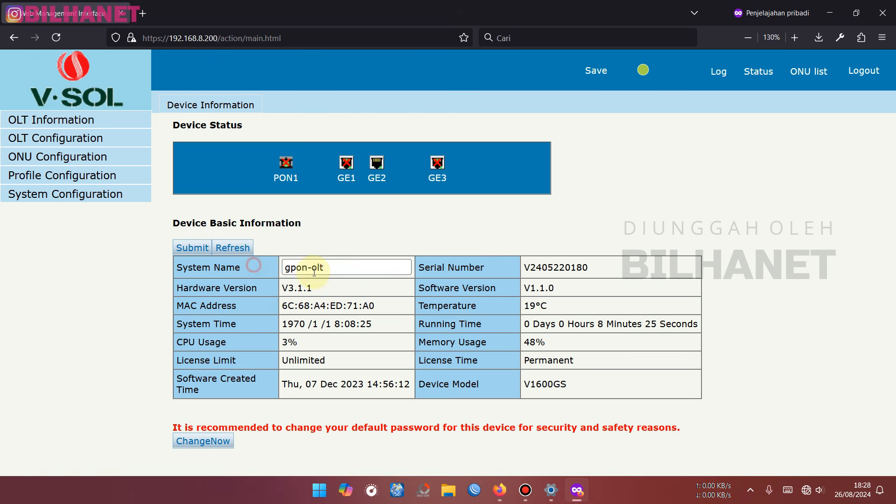
left_click_drag(340, 262, 262, 256)
type("BILHANET-GPON")
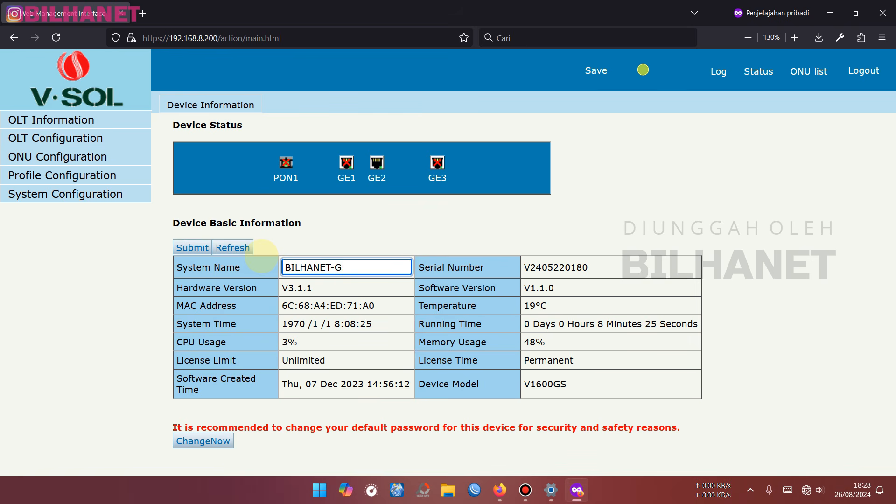
left_click(211, 250)
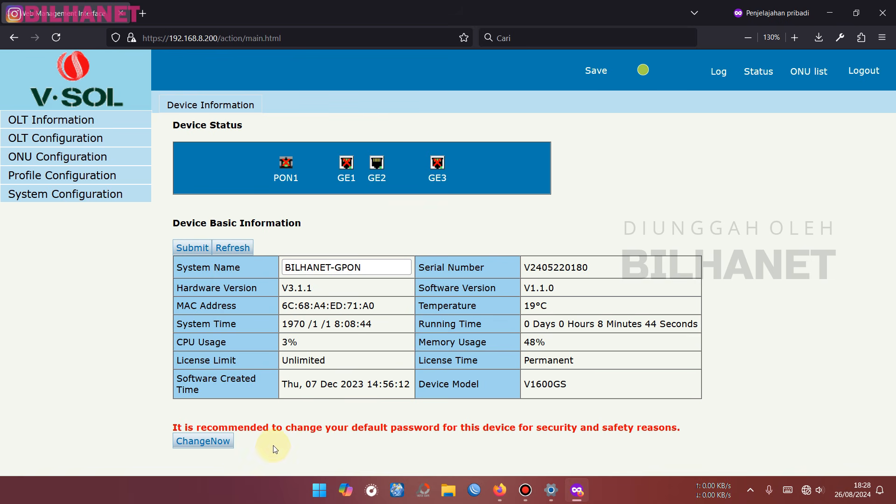
- Change the administrator account's password, decline Firefox's password update, and return to Device Information
left_click(209, 444)
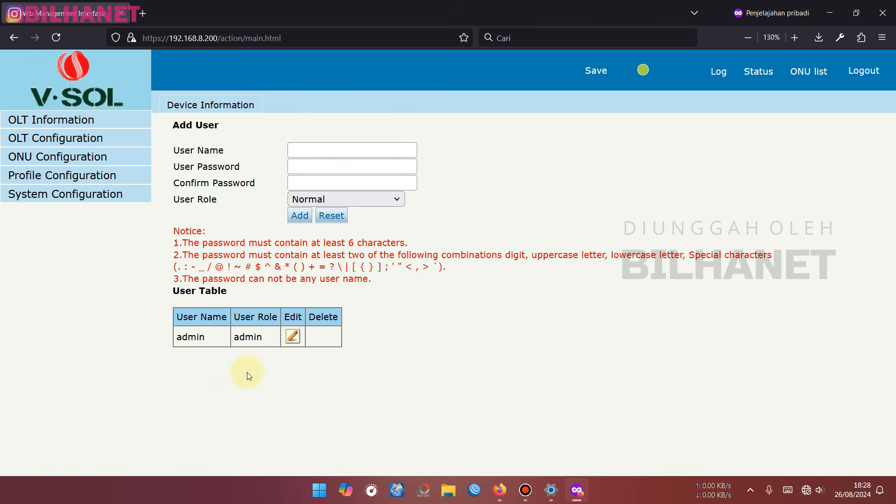
left_click(293, 336)
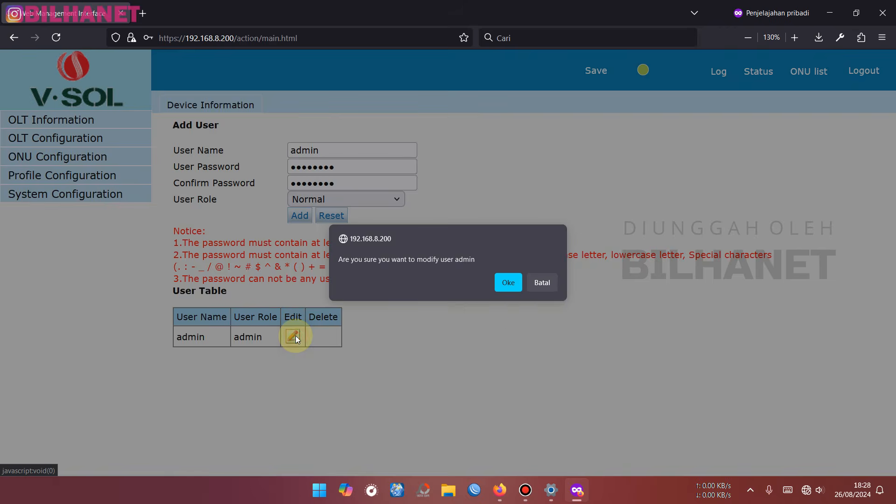
key("Return")
left_click(321, 168)
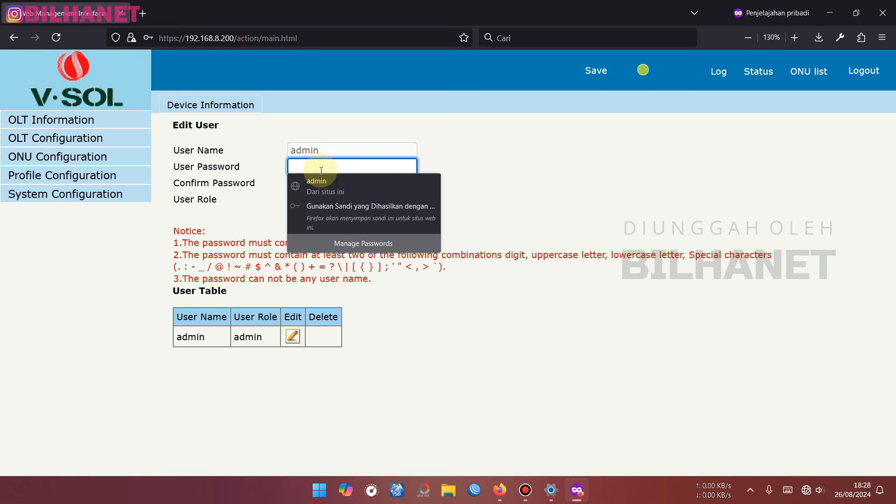
type("••••••••")
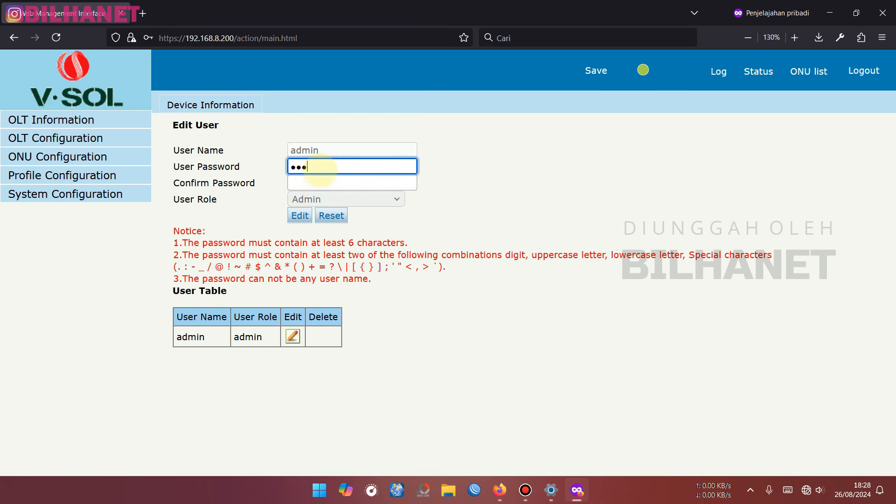
key("Tab")
type("••••••••")
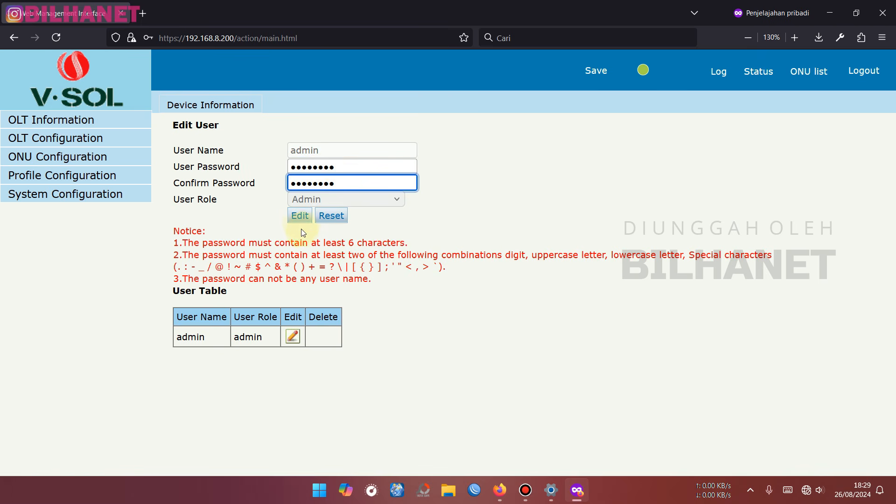
left_click(298, 221)
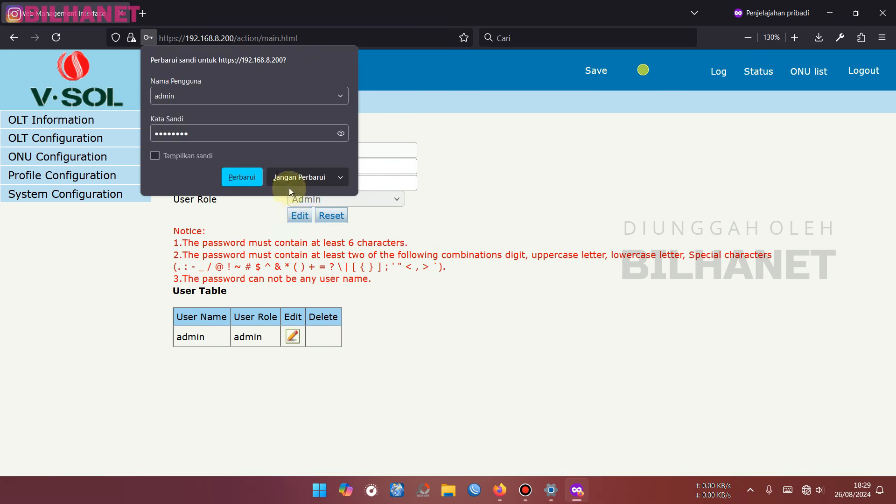
left_click(292, 176)
left_click(40, 122)
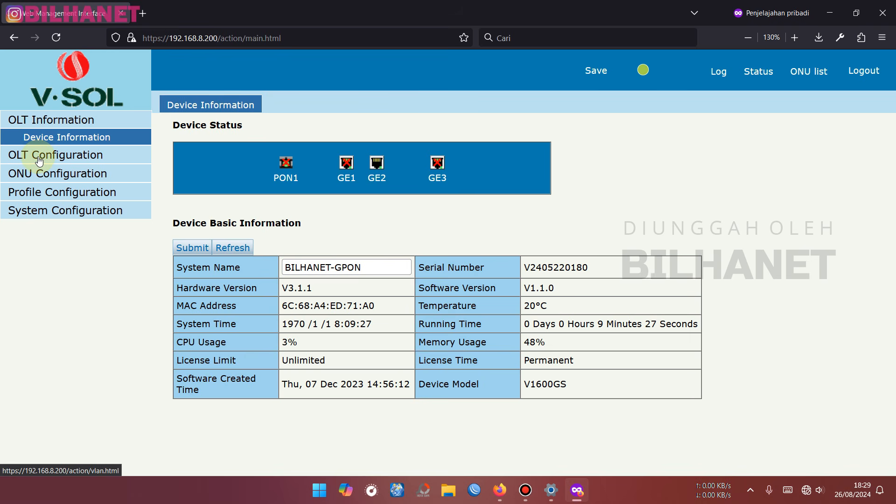
- Review the VLAN list and VLAN 1 port assignments, then open Uplink Port statistics
left_click(39, 156)
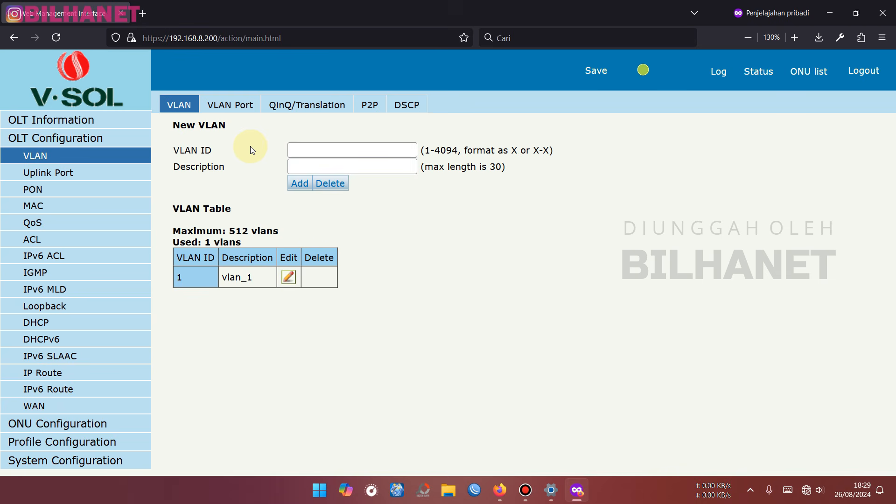
left_click(415, 171)
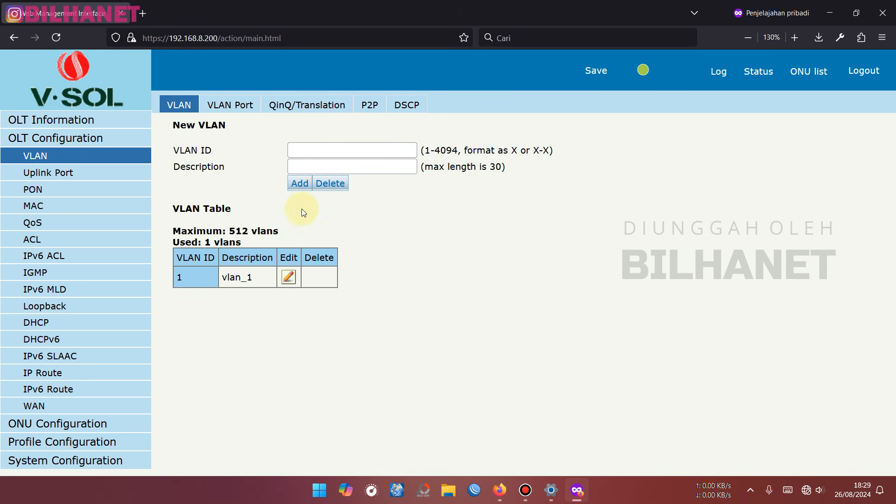
left_click(234, 105)
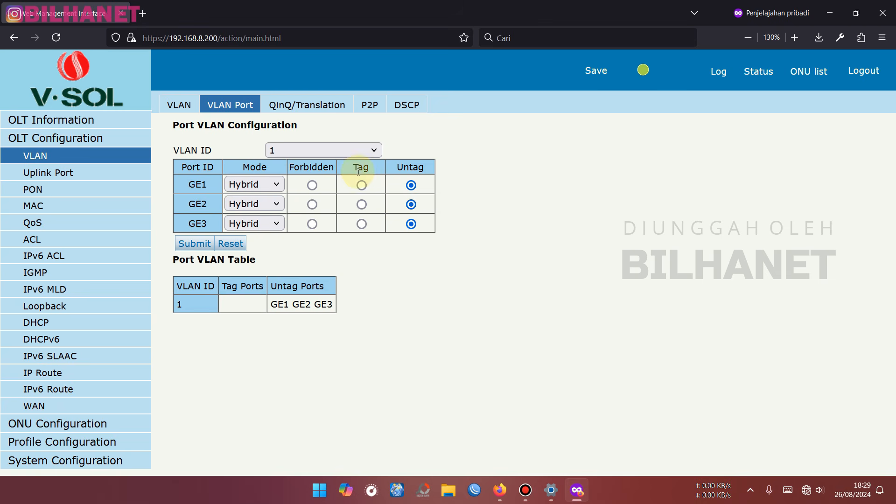
double_click(187, 150)
left_click(310, 155)
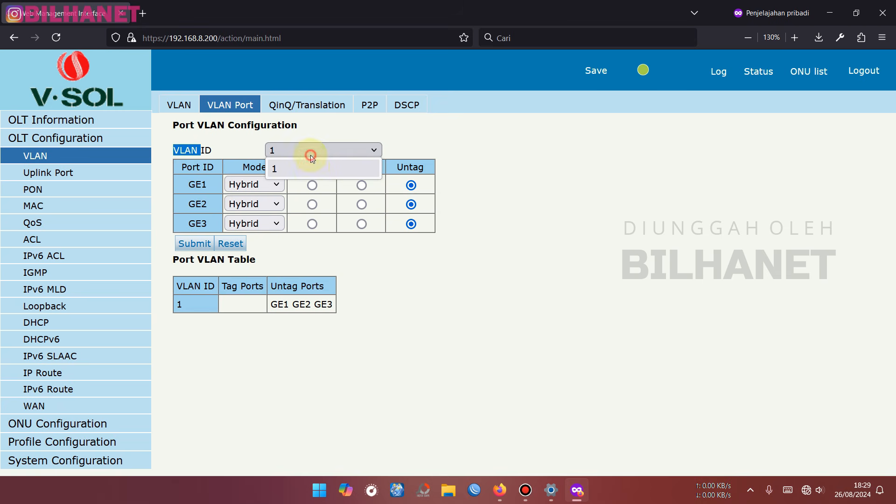
left_click(313, 168)
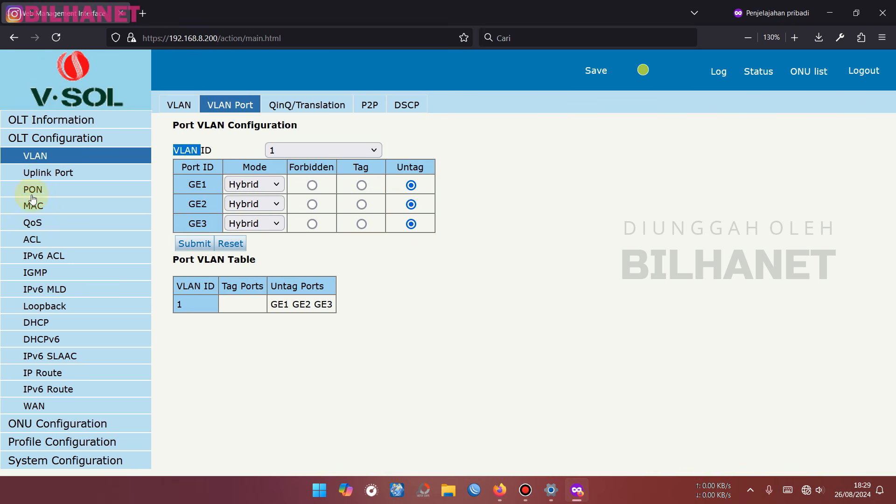
left_click(47, 180)
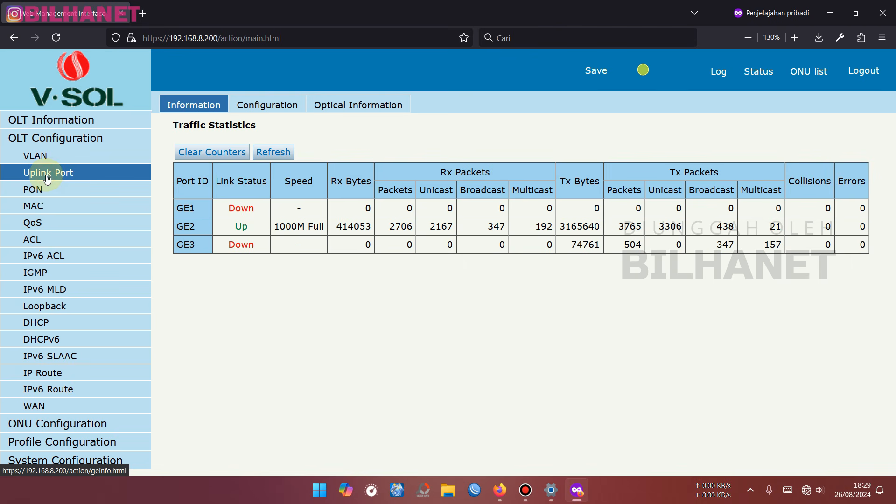
- Check GE2's 1000M link, the uplink configuration table, and PON1 transmit power of about 8.45 dBm
left_click_drag(235, 226, 307, 227)
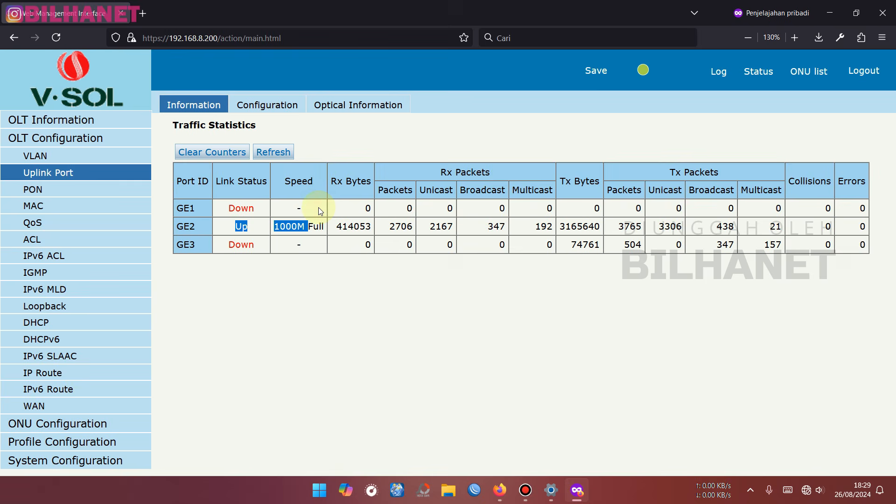
left_click(283, 112)
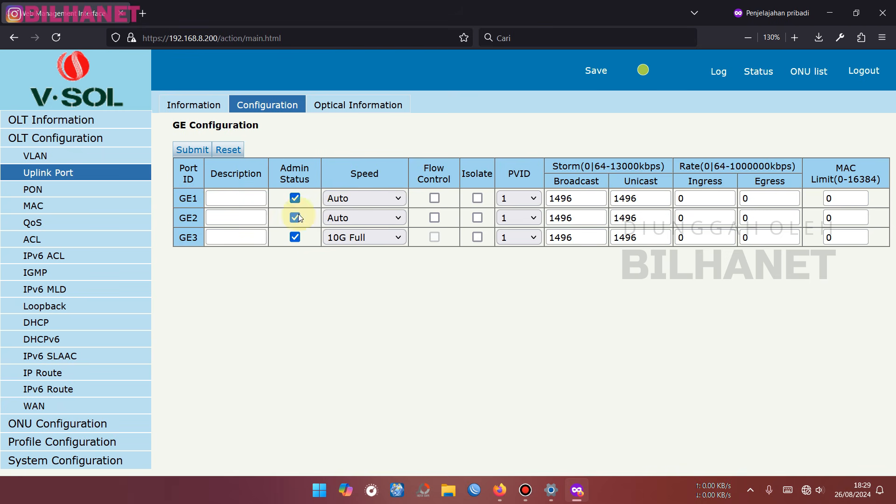
left_click(37, 190)
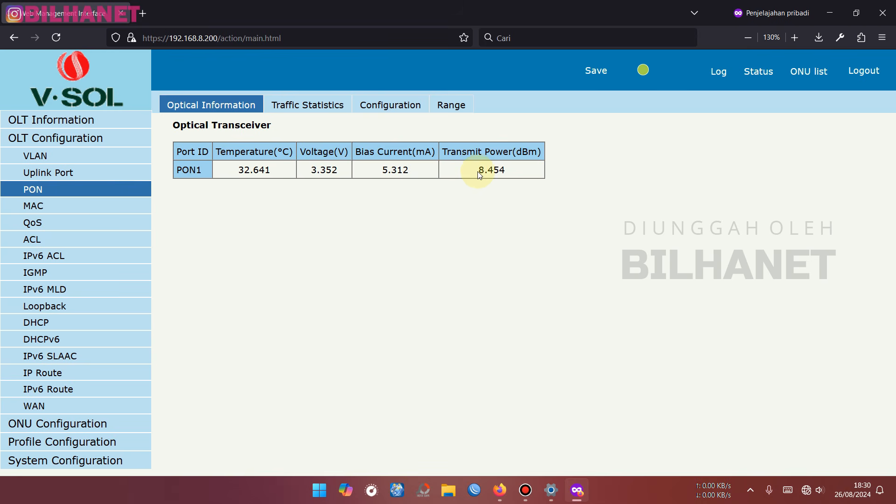
left_click_drag(474, 170, 506, 170)
left_click(510, 173)
left_click(484, 196)
left_click(118, 191)
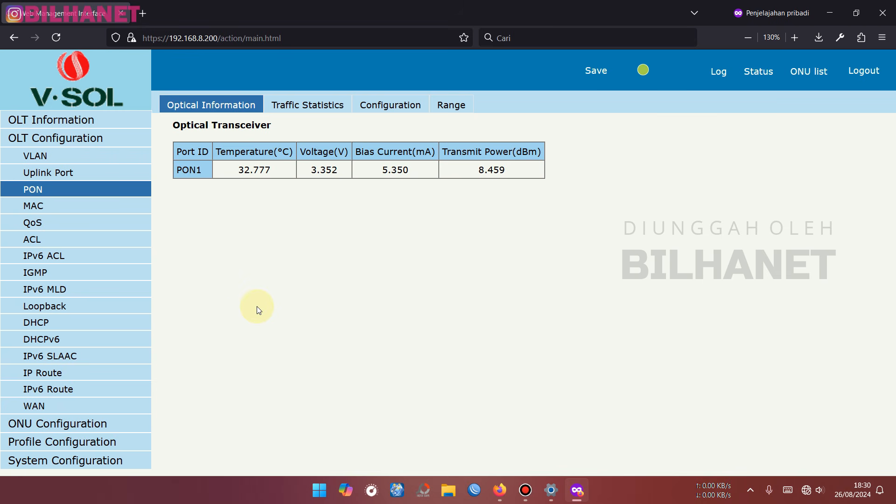
- Add management VLAN 82 with description vlan82_MGNT to the VLAN table
left_click(42, 162)
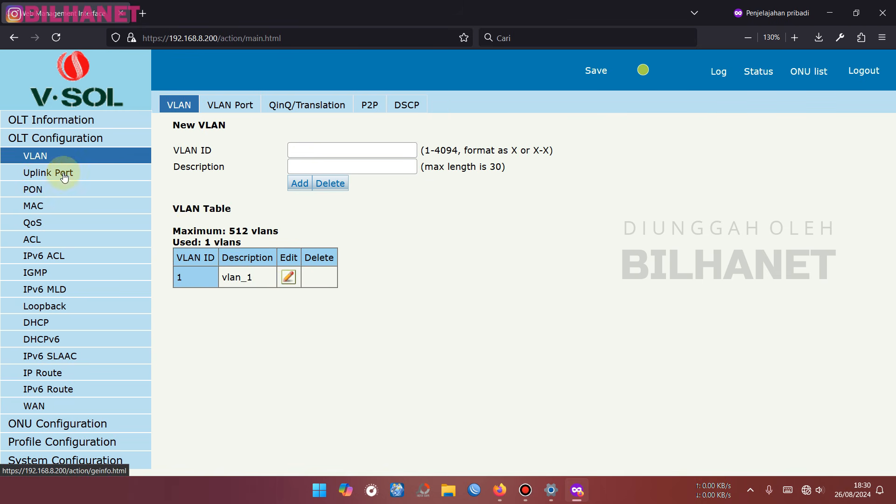
left_click(334, 151)
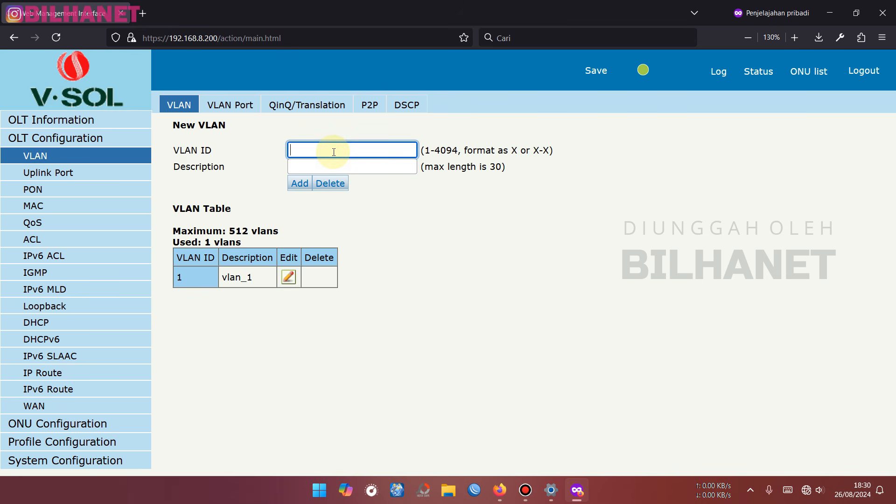
type("82")
left_click_drag(323, 149, 290, 149)
left_click(315, 150)
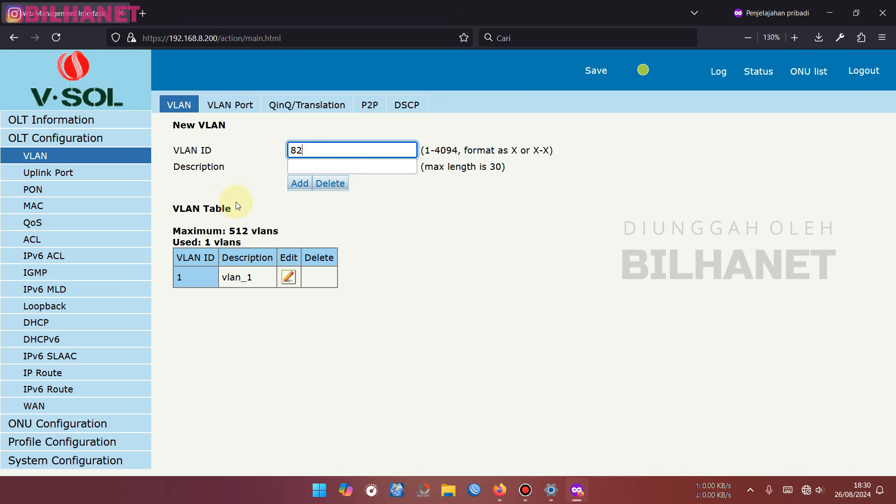
left_click(322, 163)
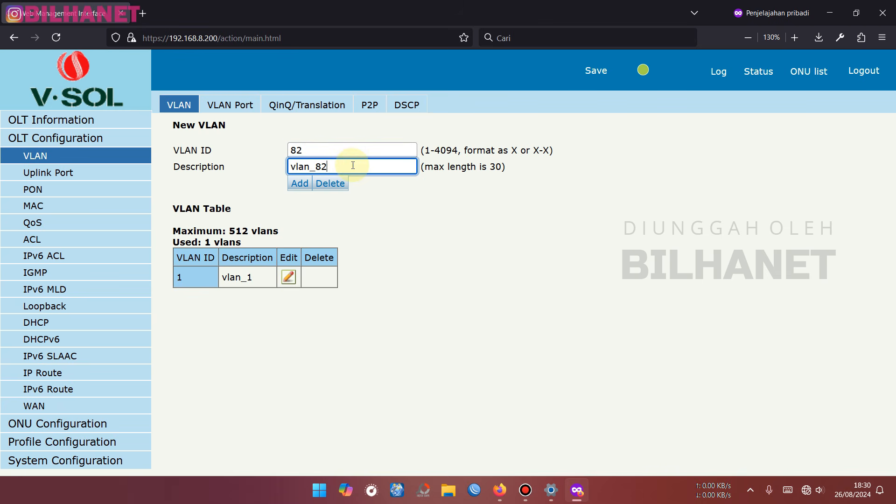
key("BackSpace")
key("BackSpace")
key("BackSpace")
type("82_MGNT")
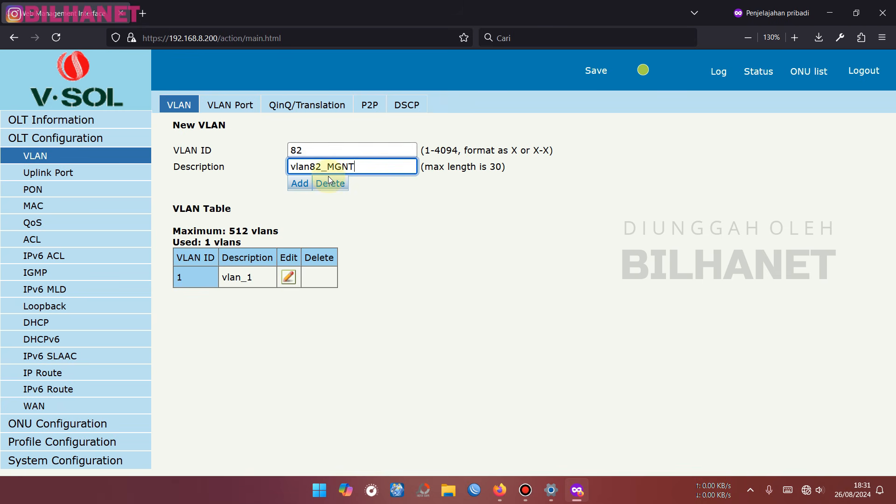
left_click(299, 185)
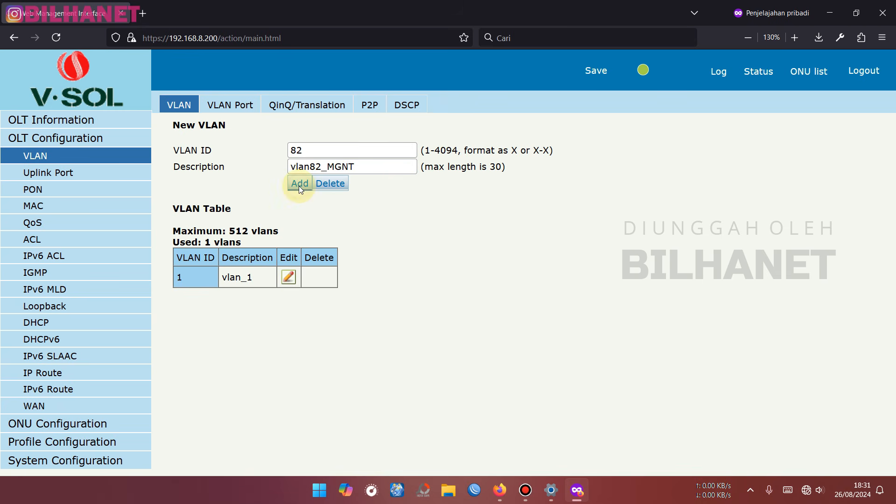
- On the VLAN Port tab, make GE1, GE2 and GE3 tagged members of VLAN 82 and submit
left_click(239, 110)
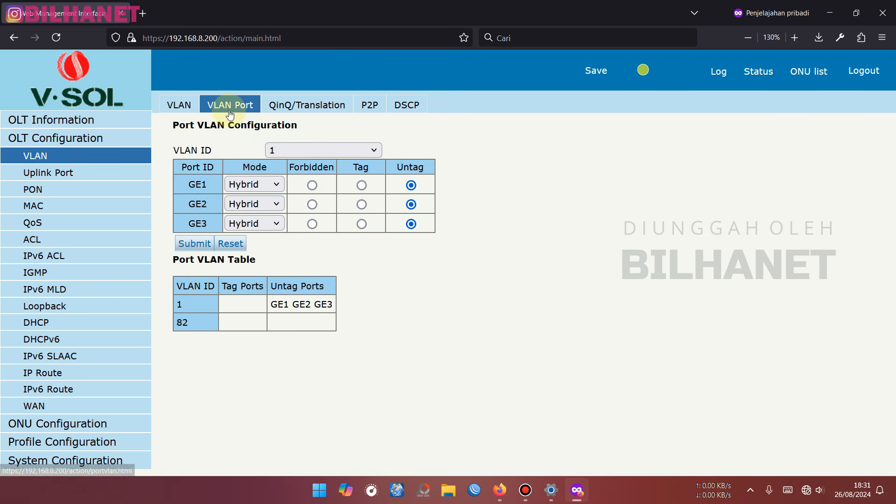
left_click(288, 148)
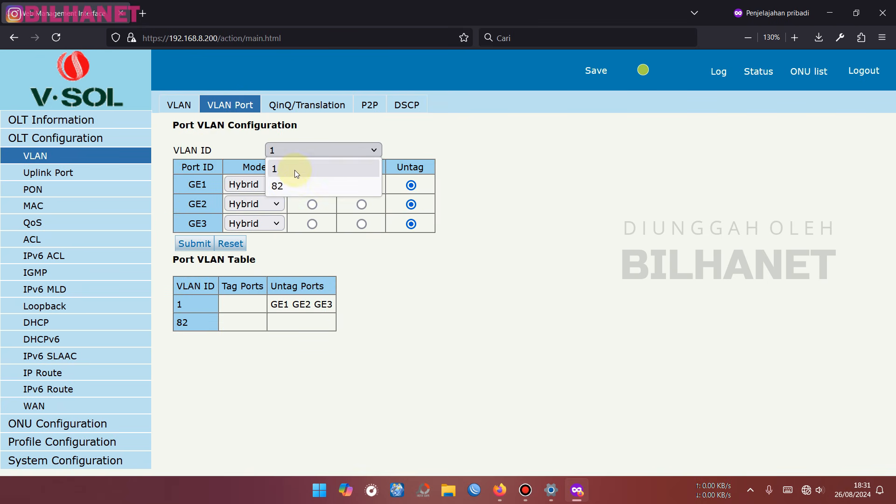
left_click(290, 184)
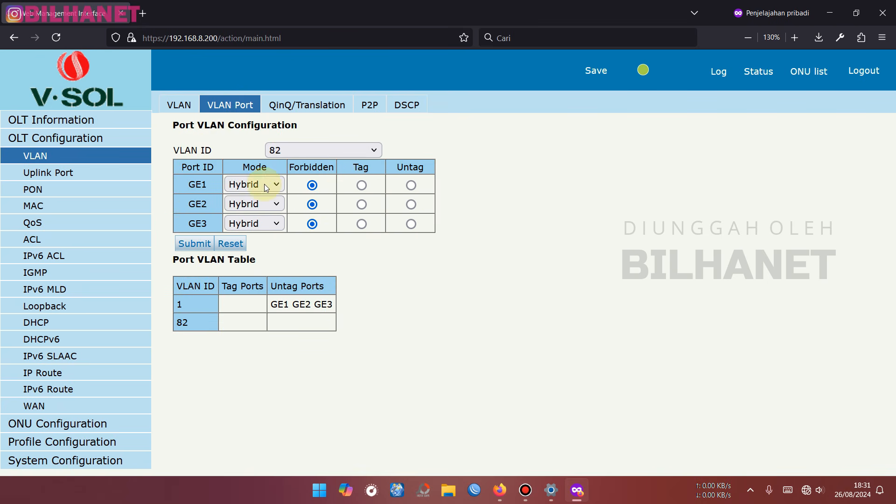
left_click(362, 186)
left_click(362, 204)
left_click(361, 224)
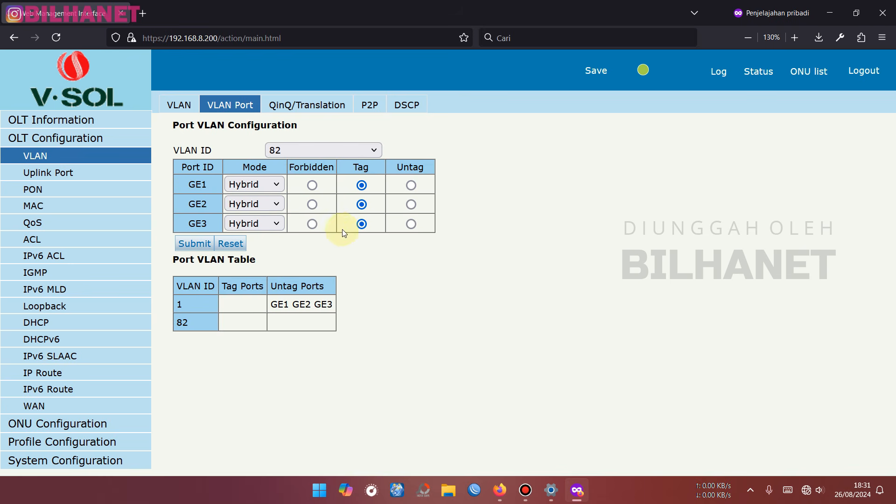
left_click(191, 244)
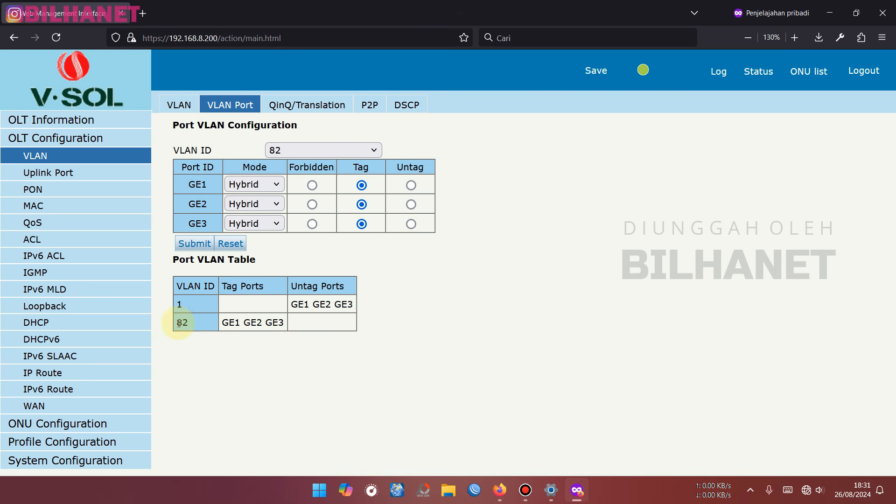
left_click_drag(179, 323, 287, 323)
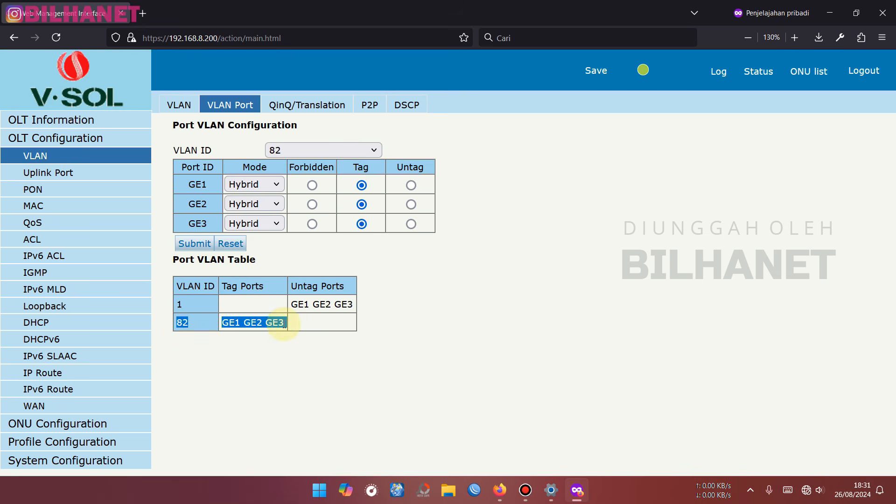
left_click(284, 324)
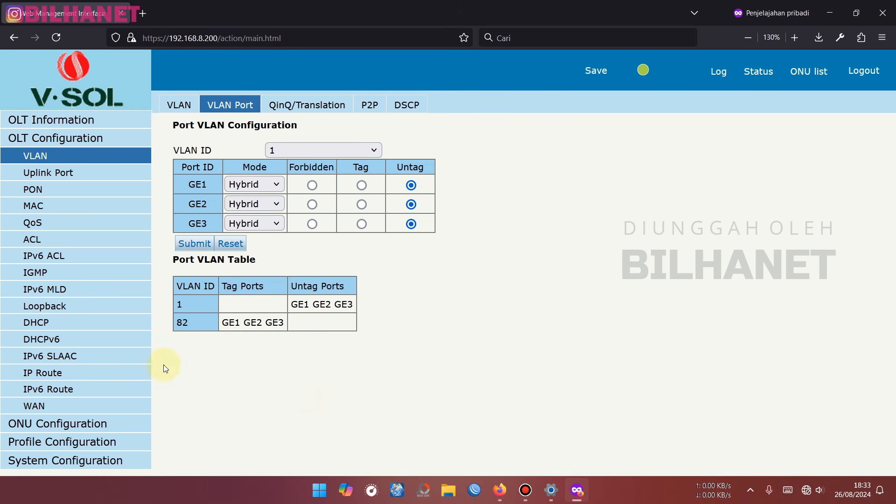
- Select VLAN 82 in IP Route and enter IP address 192.168.82.200
left_click(36, 376)
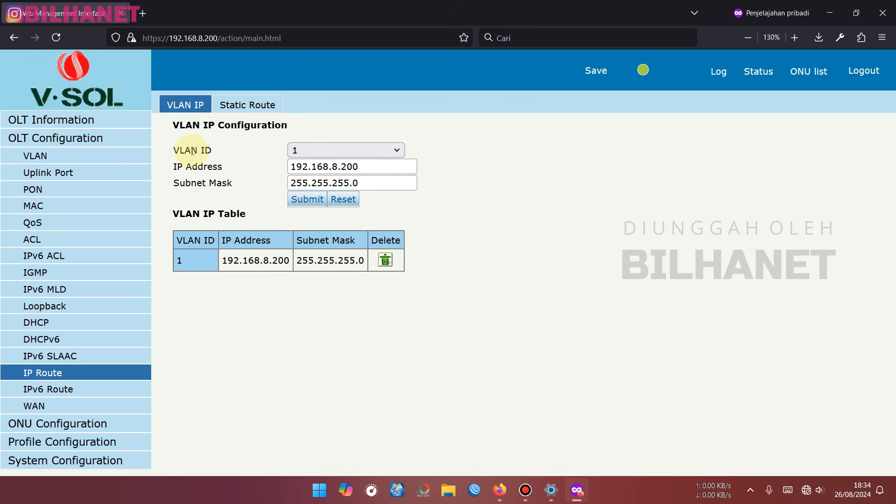
left_click(316, 146)
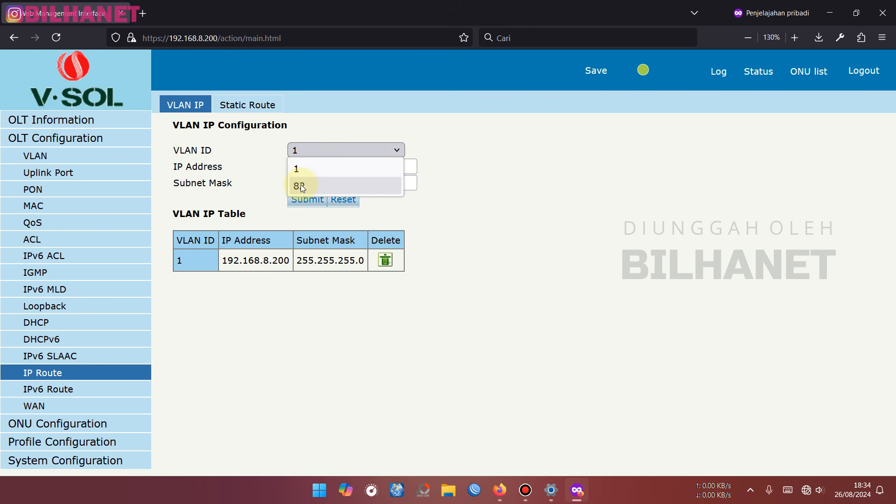
left_click(320, 187)
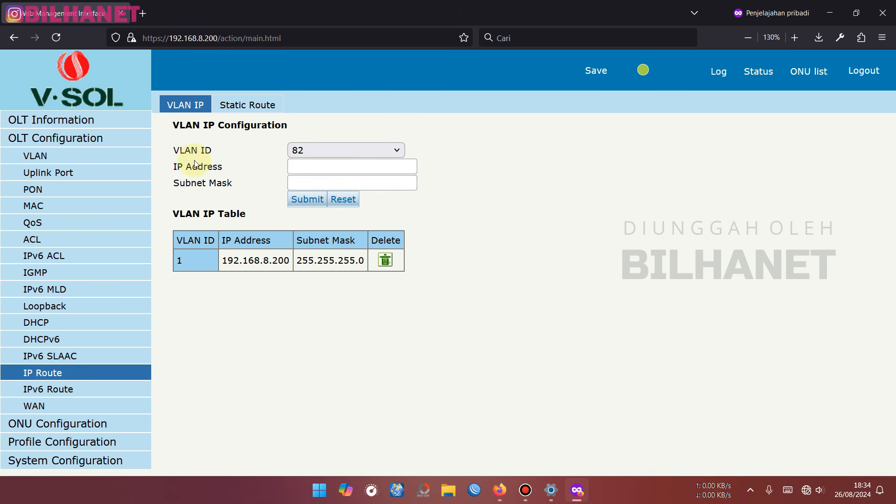
left_click(328, 166)
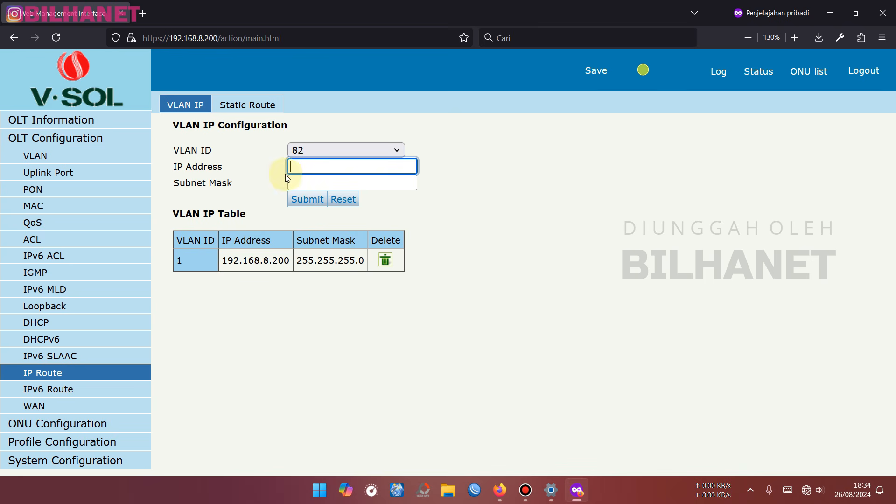
type("192.1")
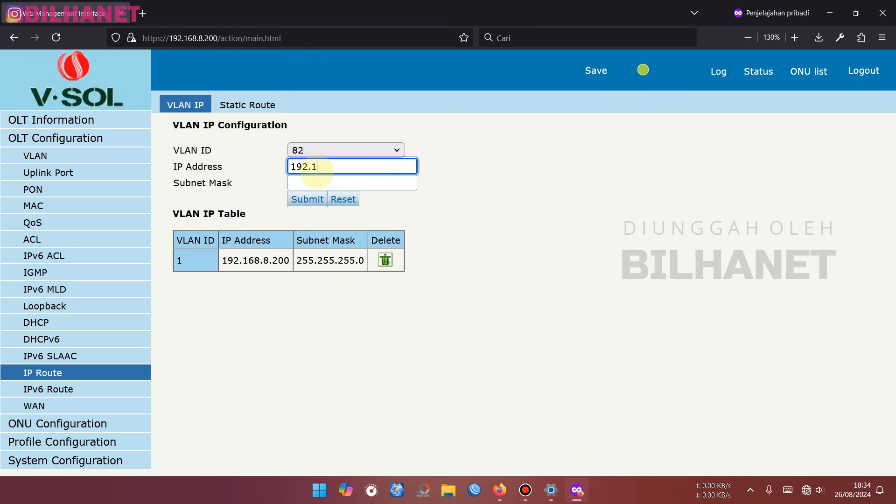
type("68.82.200")
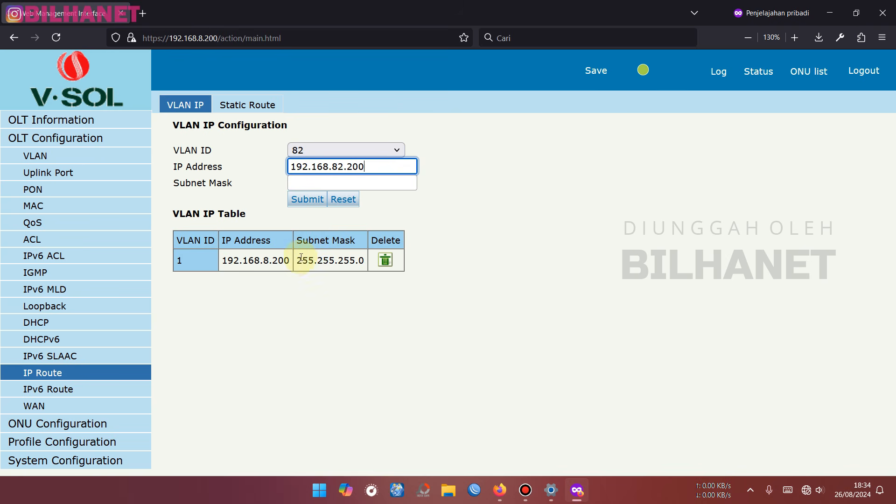
- Set subnet mask 255.255.255.0 and submit and confirm the VLAN 82 IP entry
left_click_drag(297, 261, 366, 266)
key("ctrl+c")
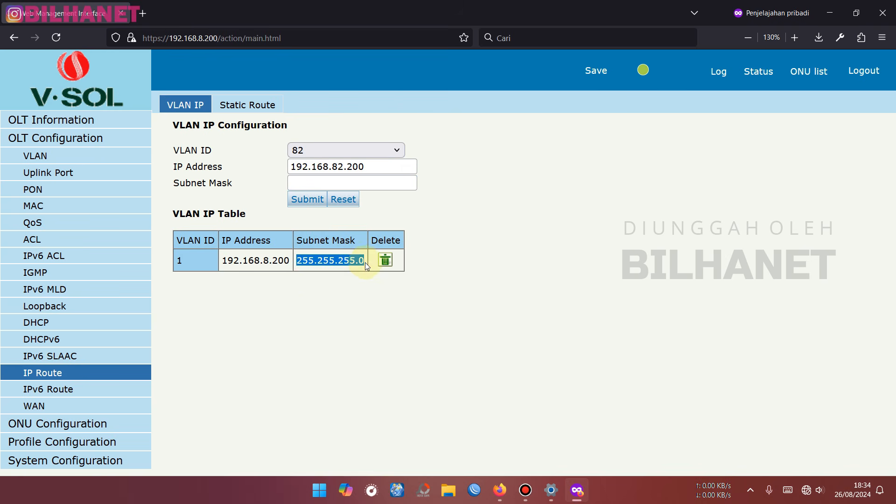
right_click(361, 182)
left_click(397, 267)
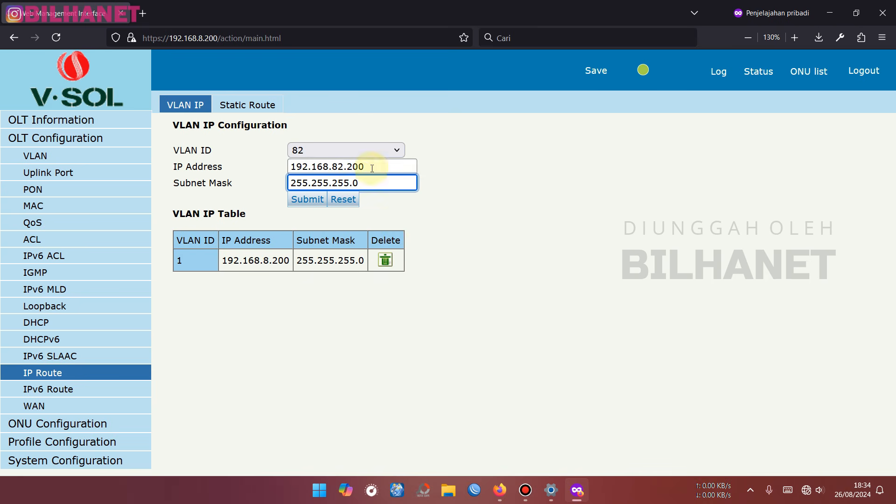
left_click_drag(371, 166, 290, 167)
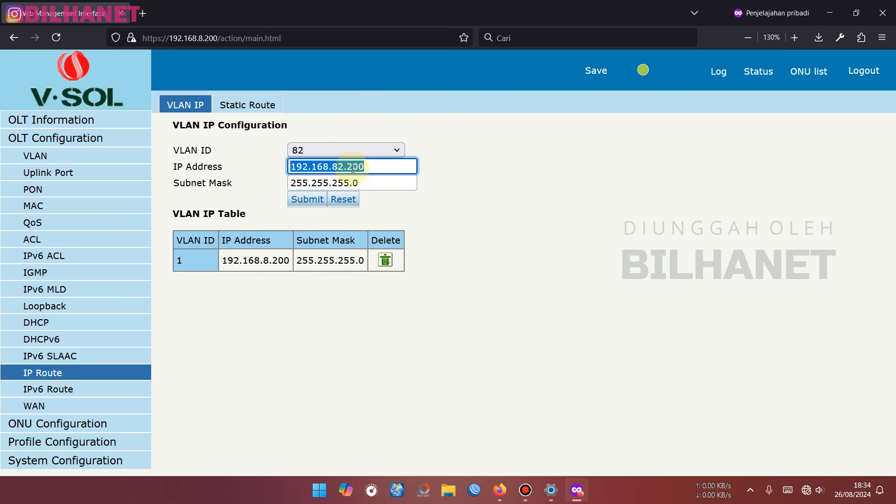
left_click(315, 201)
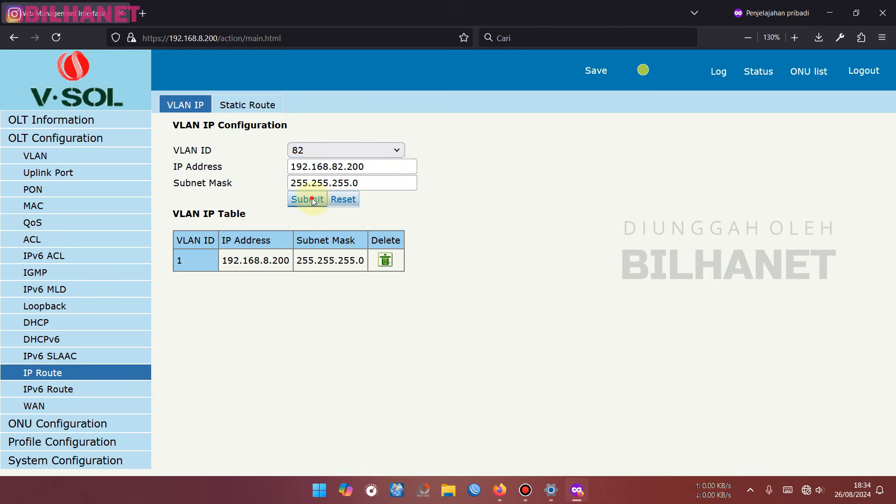
left_click(507, 282)
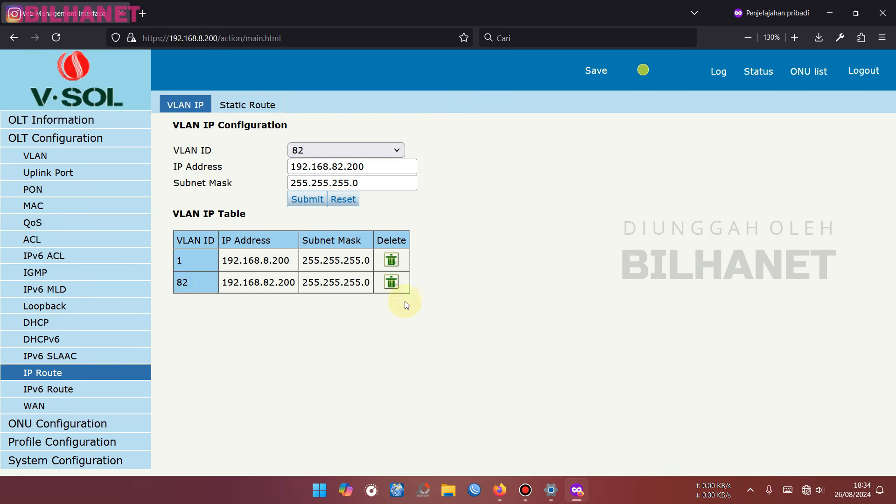
left_click_drag(263, 261, 284, 283)
left_click(284, 282)
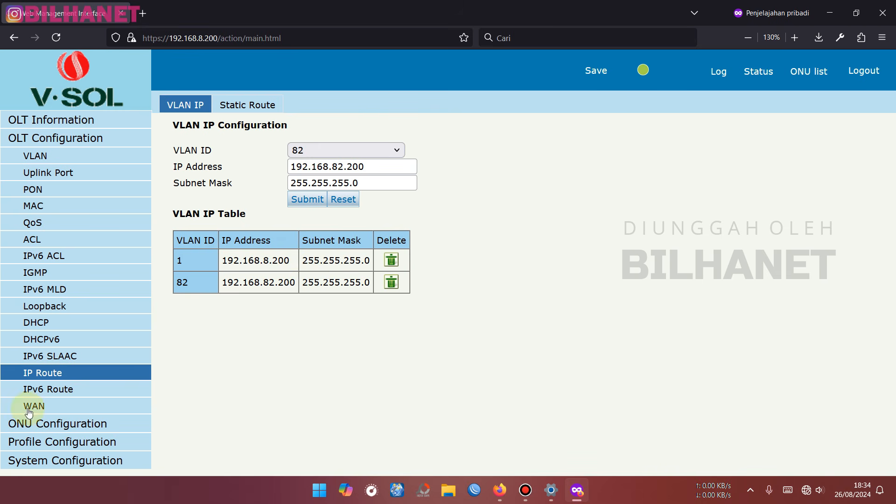
- Look over the ONU AuthList and DBA Profile pages, then show the empty Line Profile list
left_click(42, 429)
left_click(64, 181)
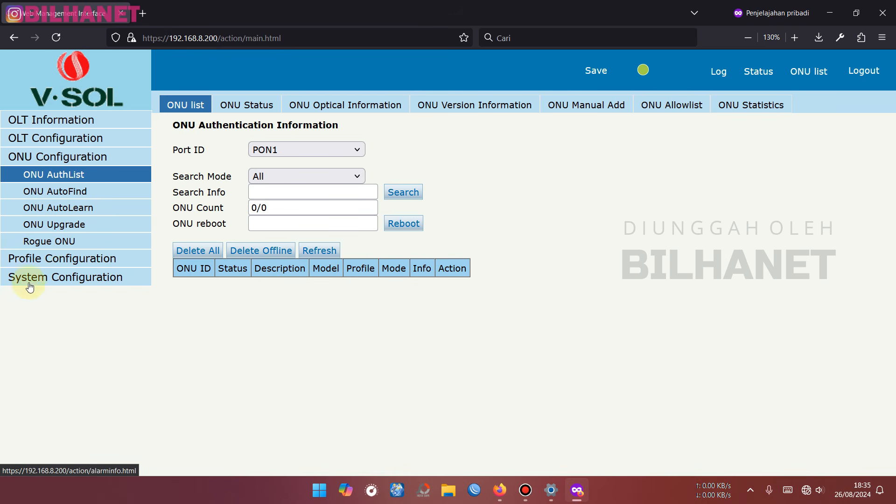
left_click(64, 259)
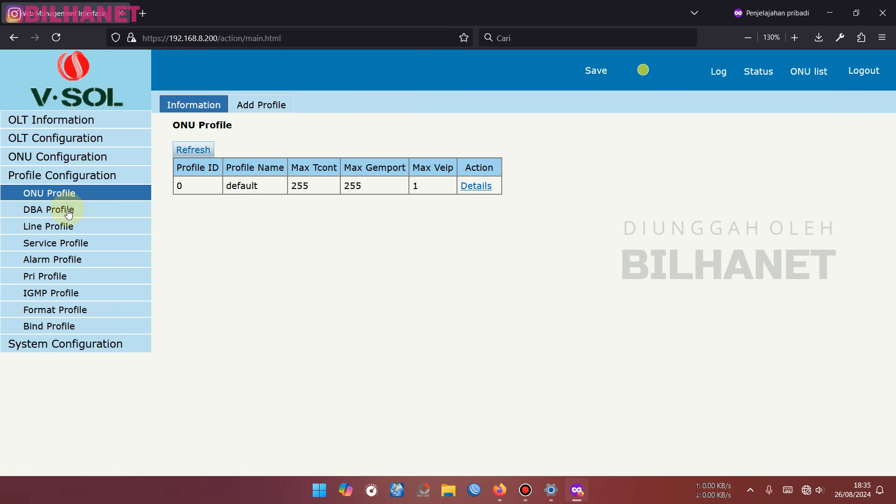
left_click(45, 213)
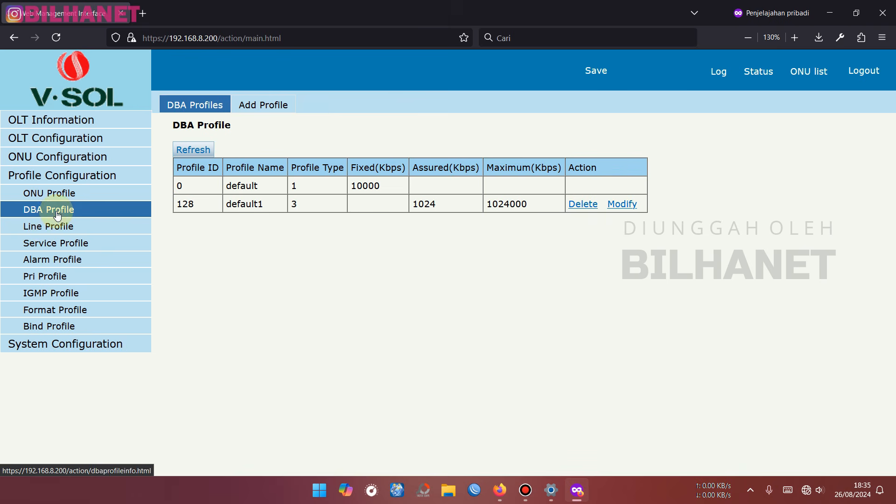
left_click(38, 231)
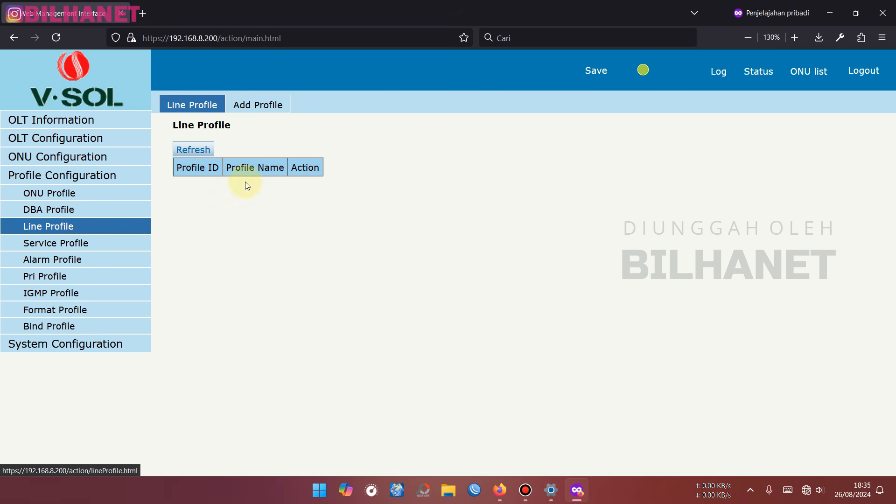
- Add line profile ID 1 named AutoList-ONT and open its details for editing
left_click(262, 109)
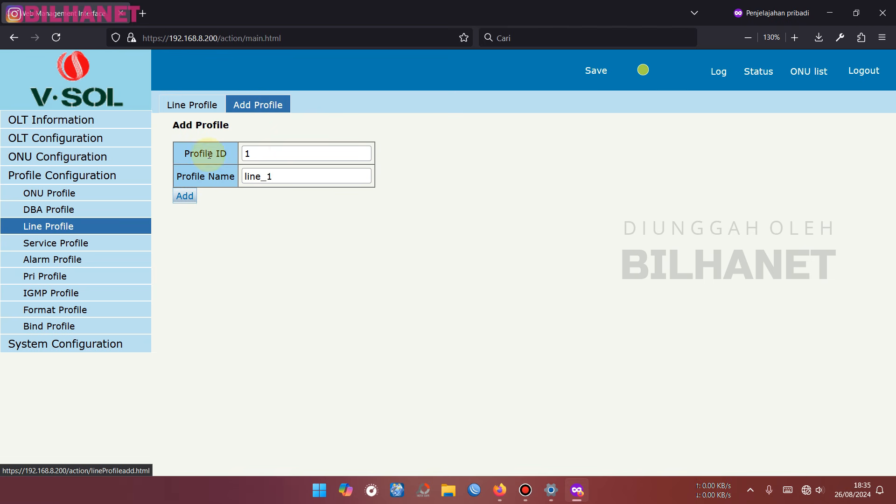
left_click(256, 157)
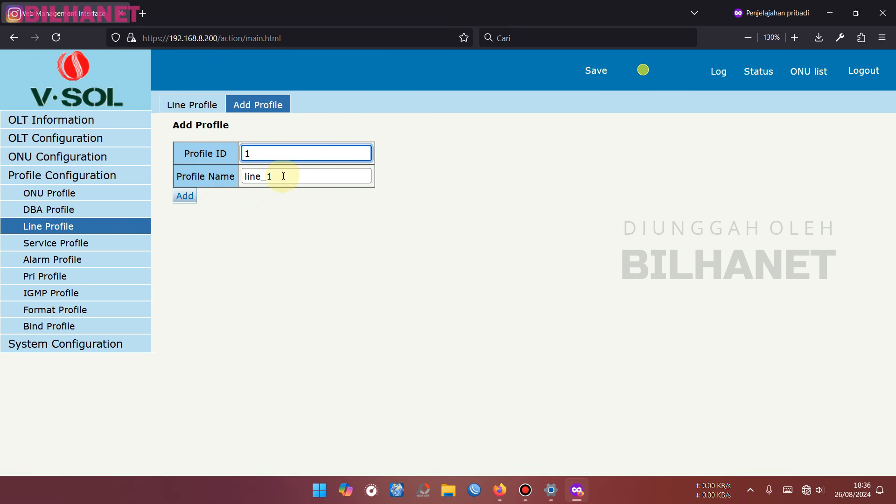
left_click_drag(289, 176, 242, 177)
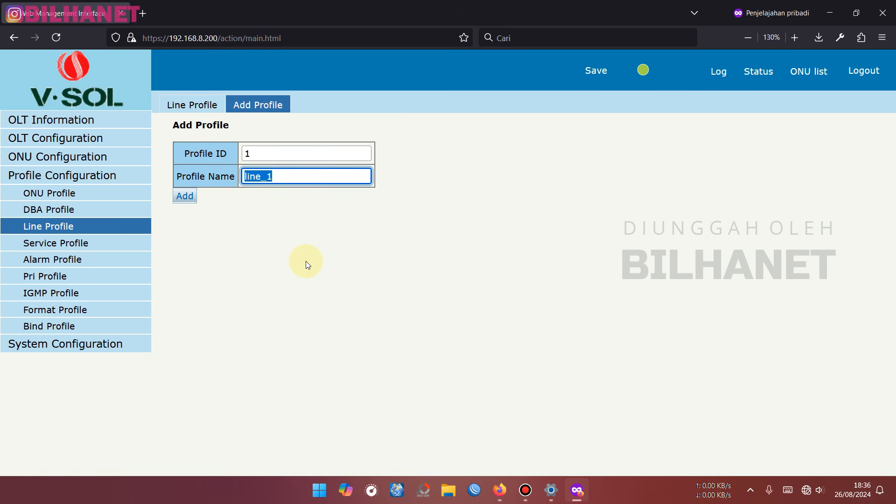
type("AutoList-")
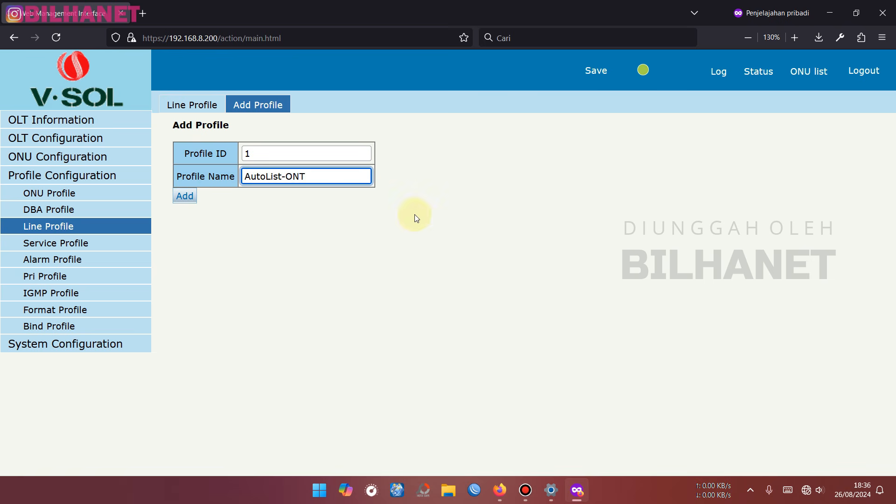
type("ONT")
left_click_drag(316, 176, 245, 176)
key("ctrl+c")
key("BackSpace")
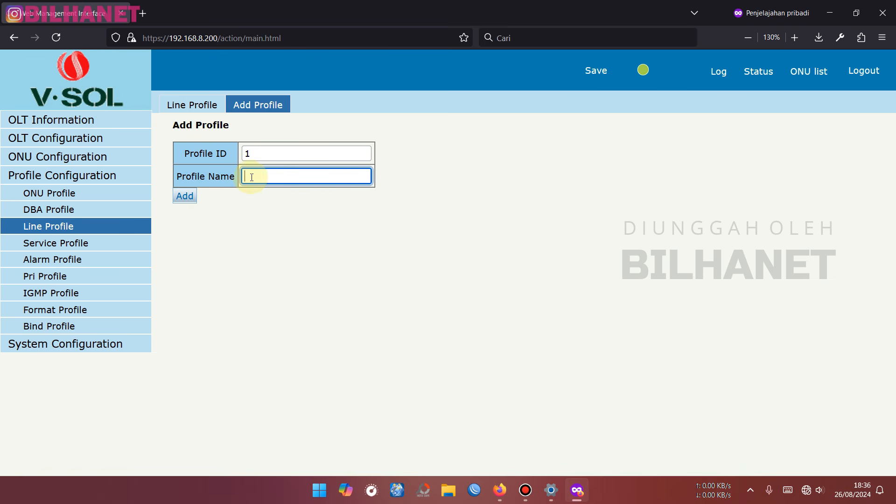
left_click(276, 176)
type("line_1")
left_click_drag(287, 176, 221, 179)
key("ctrl+v")
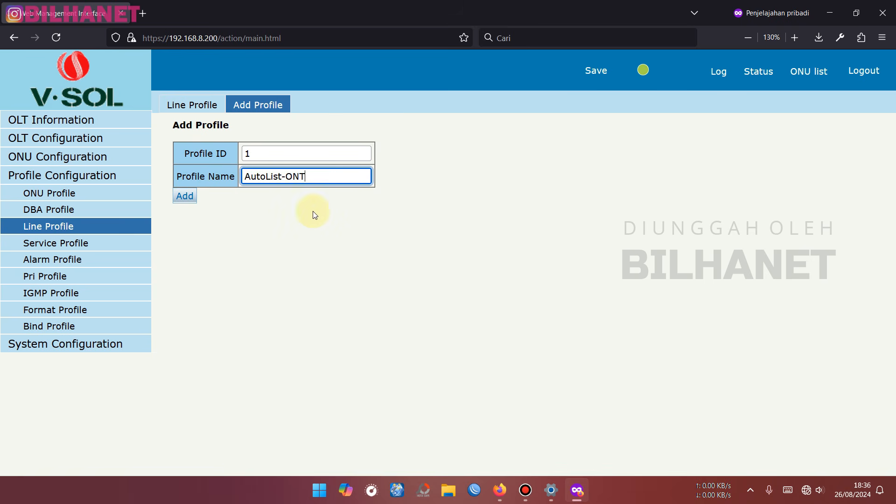
left_click(186, 196)
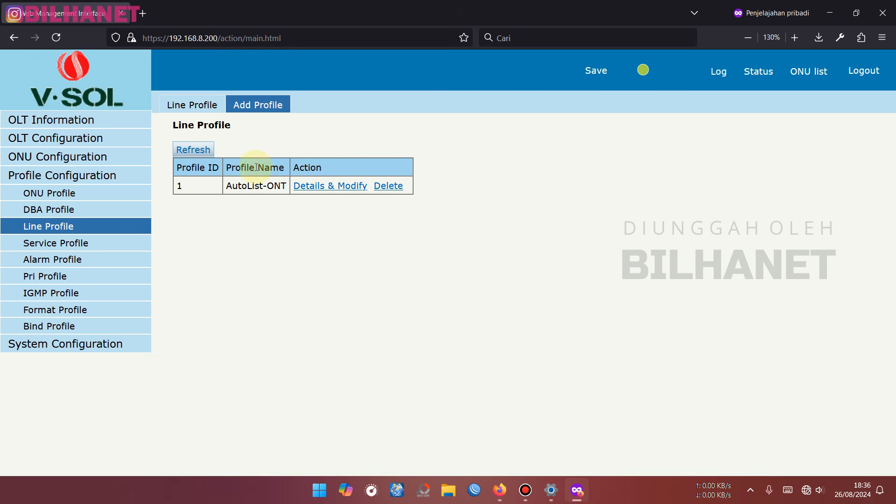
left_click(335, 187)
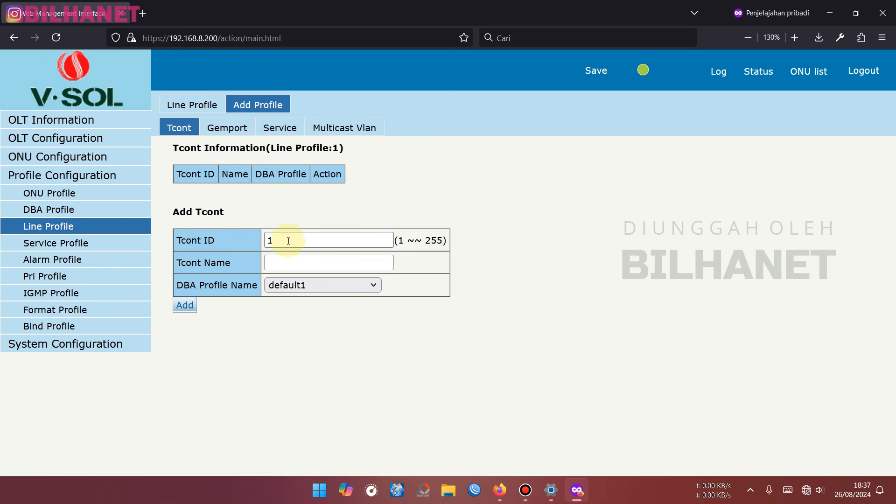
- Add Tcont 1 named WAN-NoVLAN using DBA profile default1
left_click(299, 263)
type("WAN-NoVLAN")
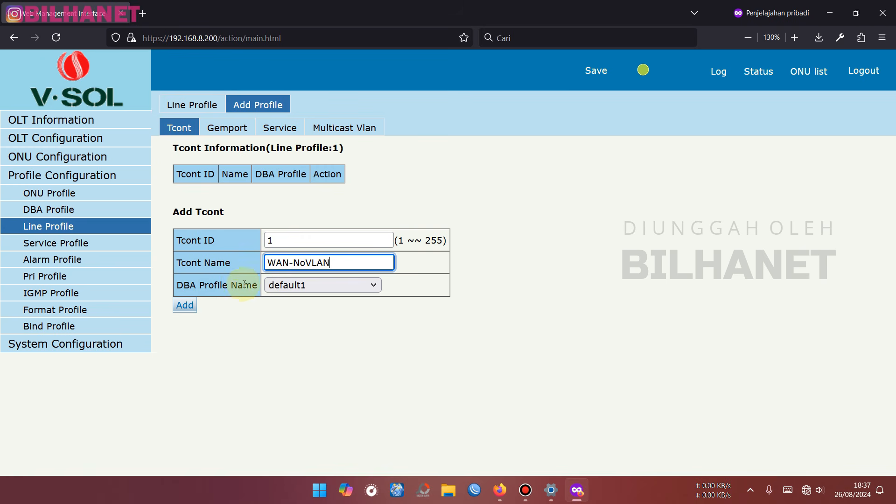
left_click(298, 286)
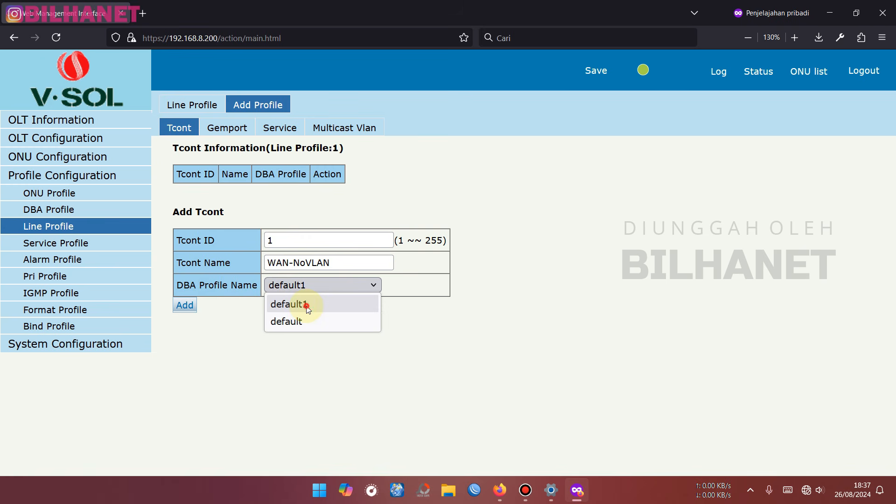
left_click(306, 306)
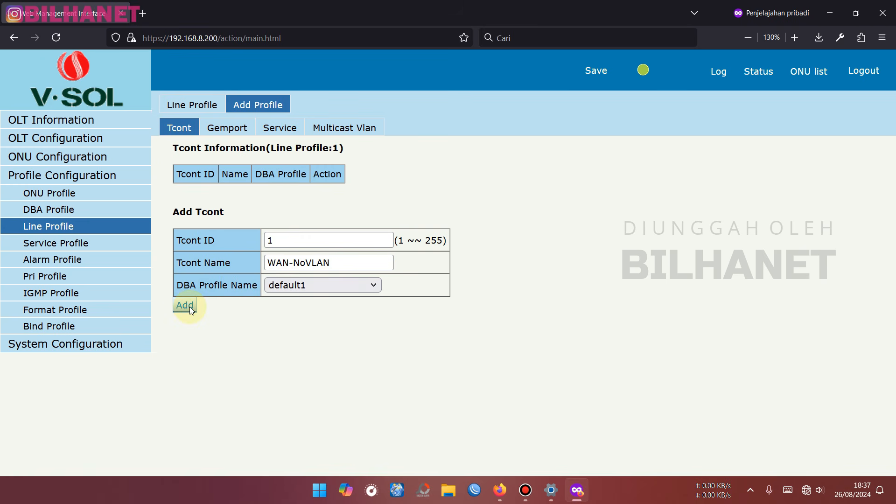
left_click(185, 305)
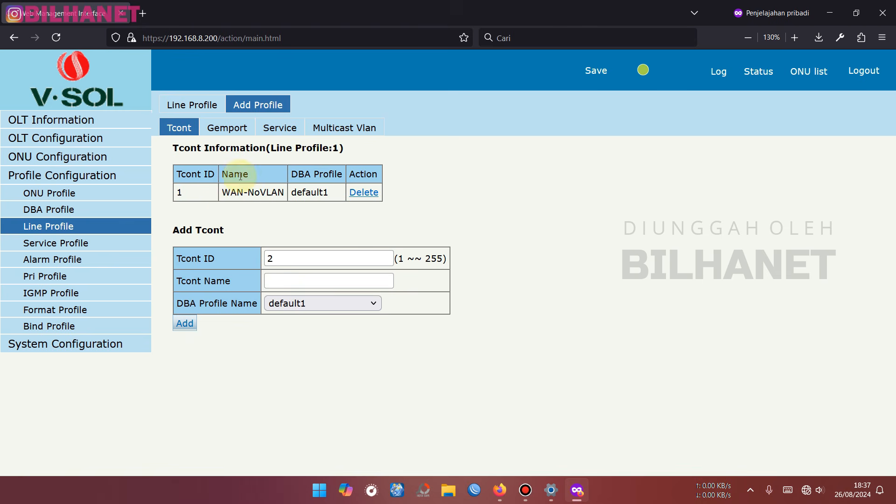
- Add Gemport 1 named WAN-NoVLAN bound to Tcont 1
left_click(231, 132)
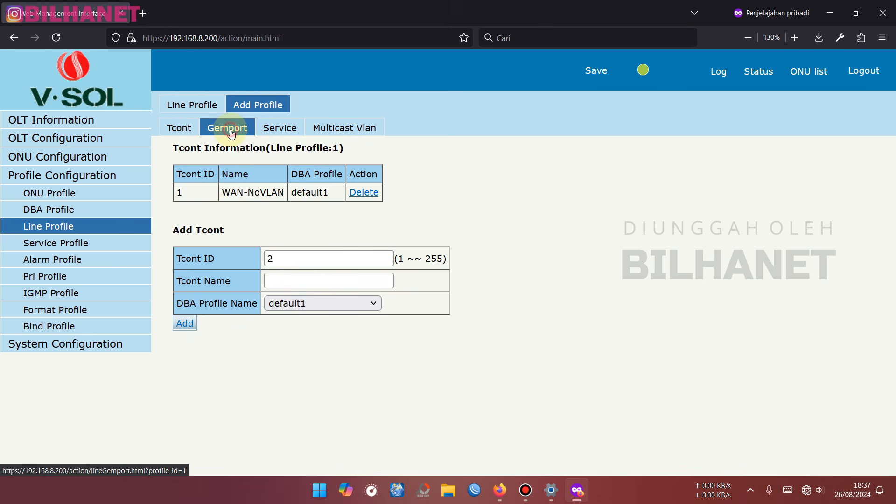
left_click(264, 239)
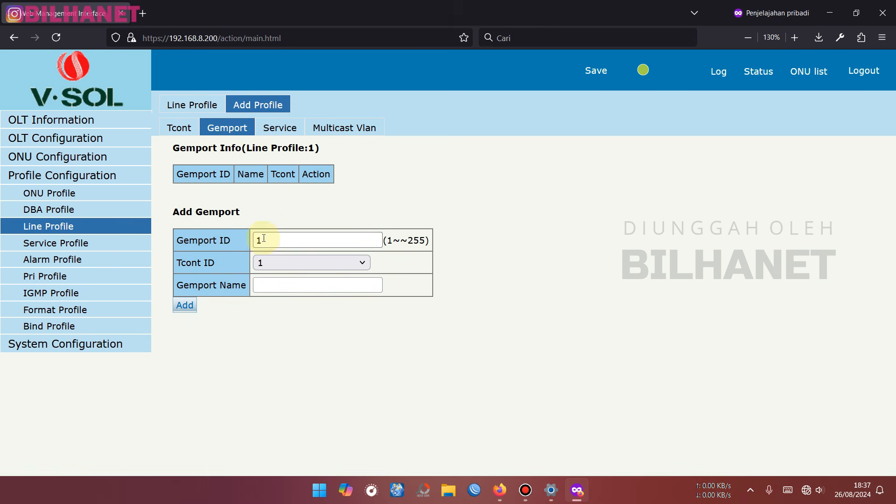
left_click(276, 264)
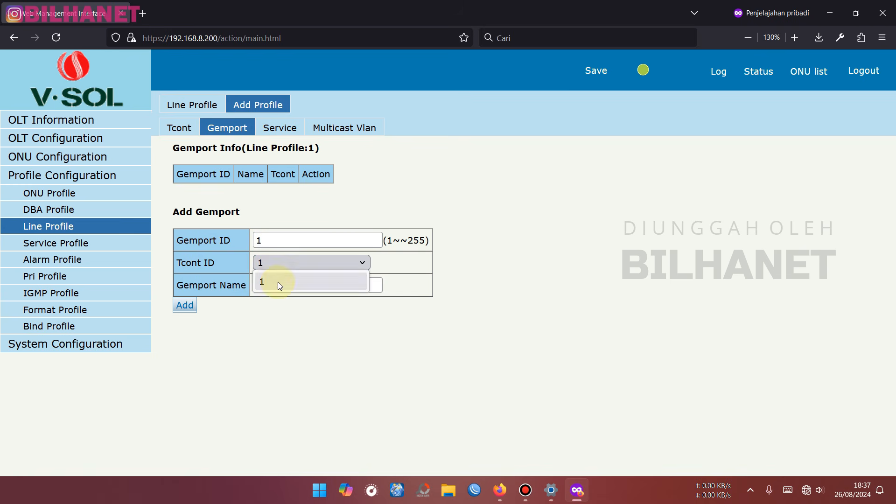
left_click(279, 282)
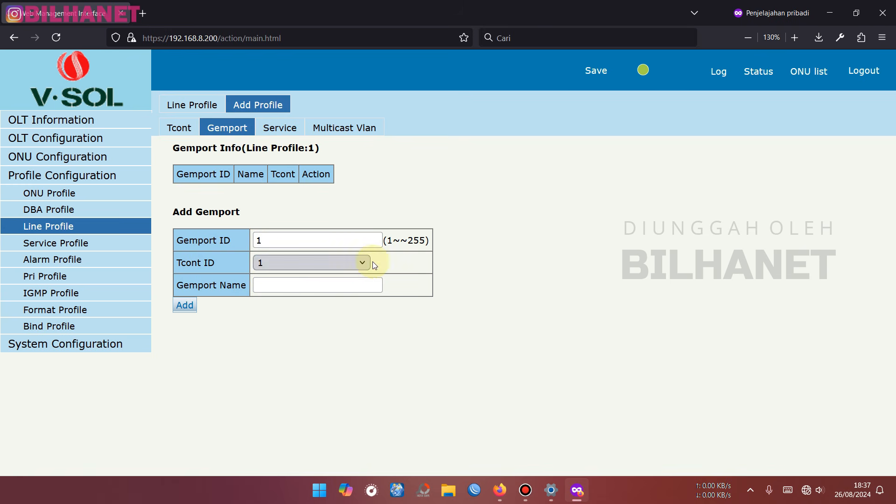
left_click(272, 282)
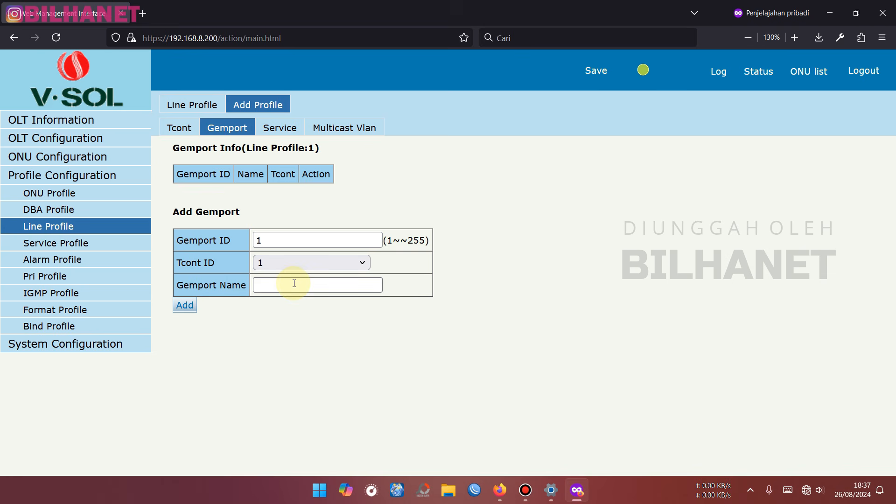
left_click(294, 283)
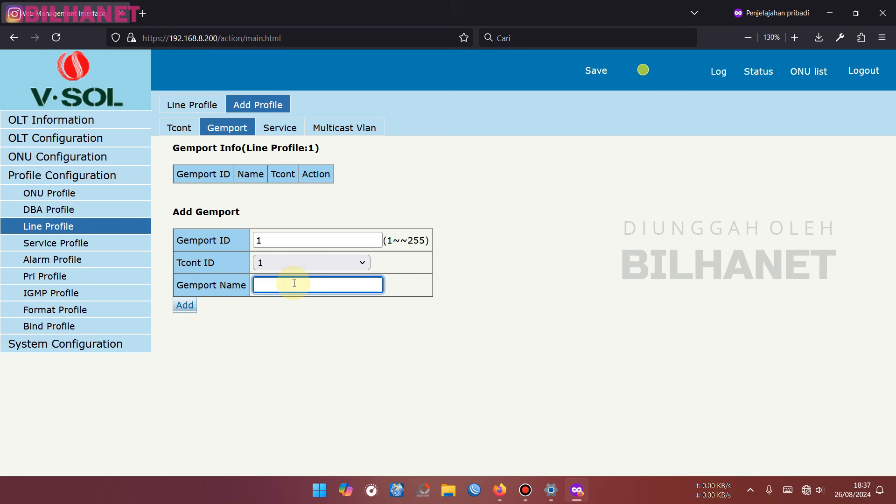
type("WAN-NoVLAN")
left_click(187, 306)
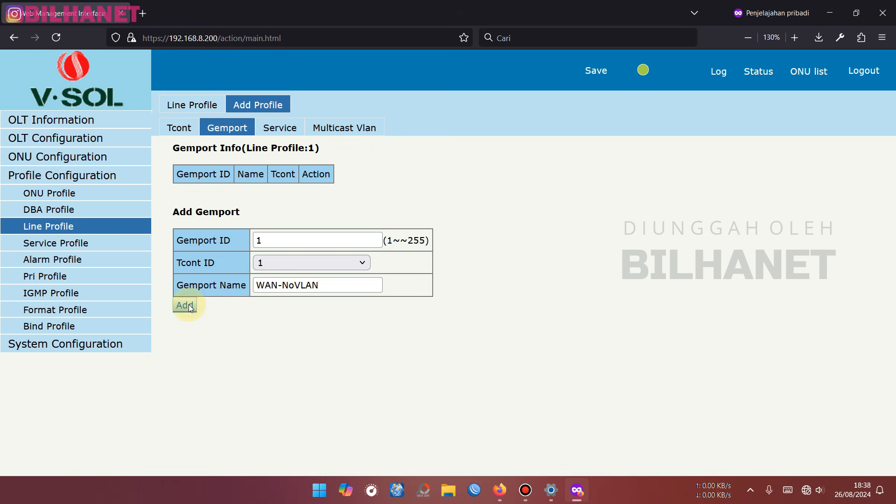
left_click(287, 133)
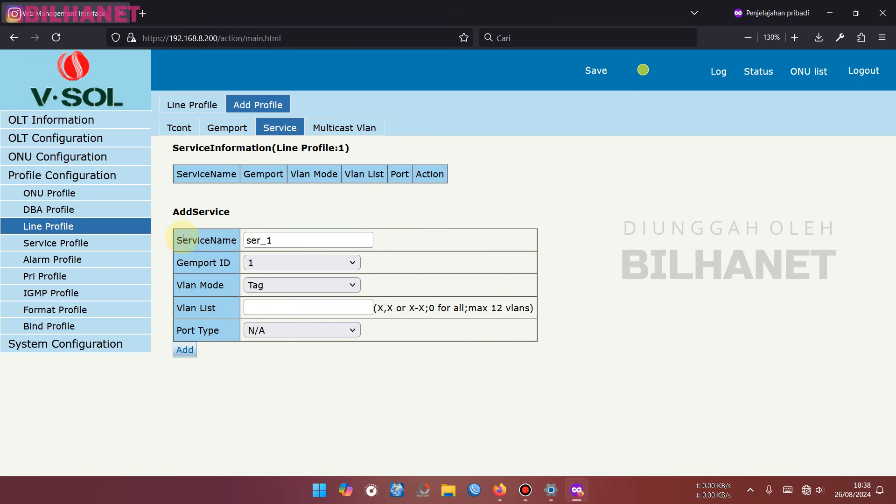
- Fill in service WAN-NoVLAN on gemport 1 with Untag VLAN mode and port type N/A
left_click_drag(274, 240, 233, 237)
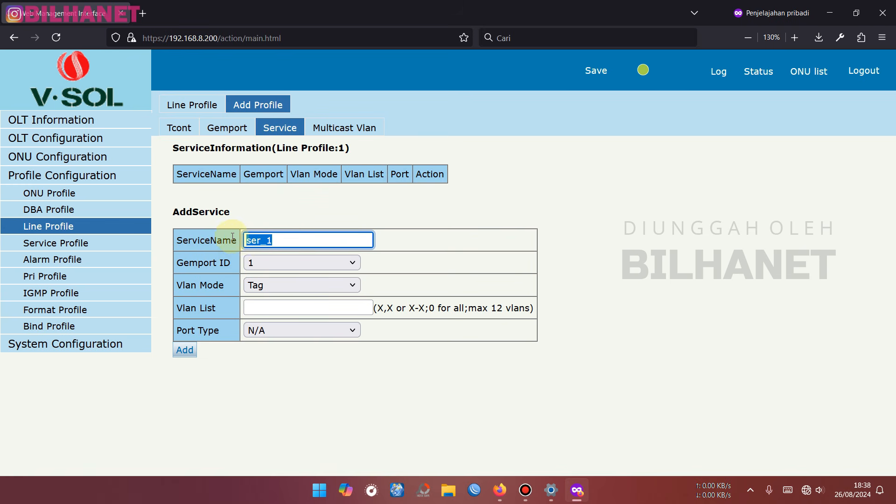
type("WAN-NoVLAN")
left_click(391, 242)
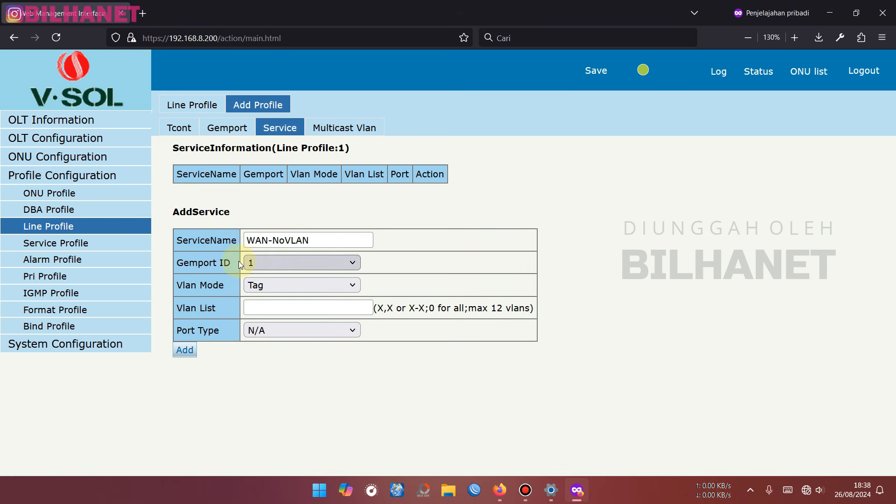
left_click(268, 262)
left_click(268, 261)
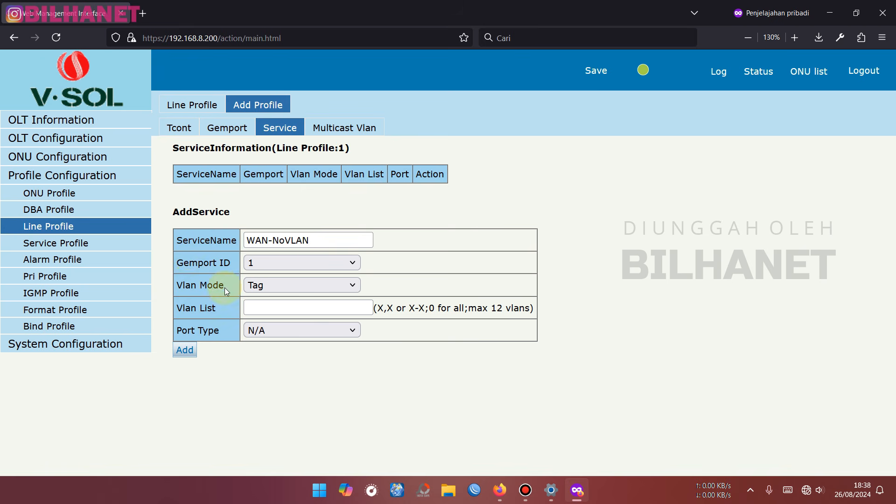
left_click_drag(179, 285, 224, 290)
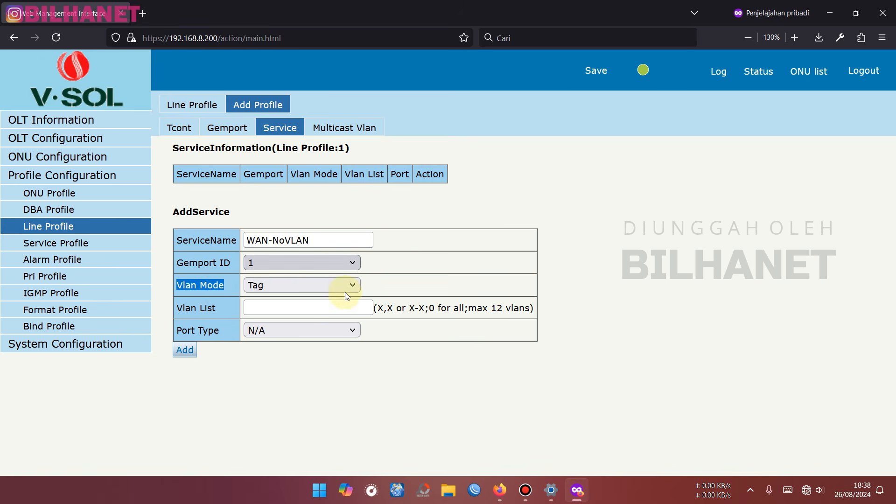
left_click(273, 284)
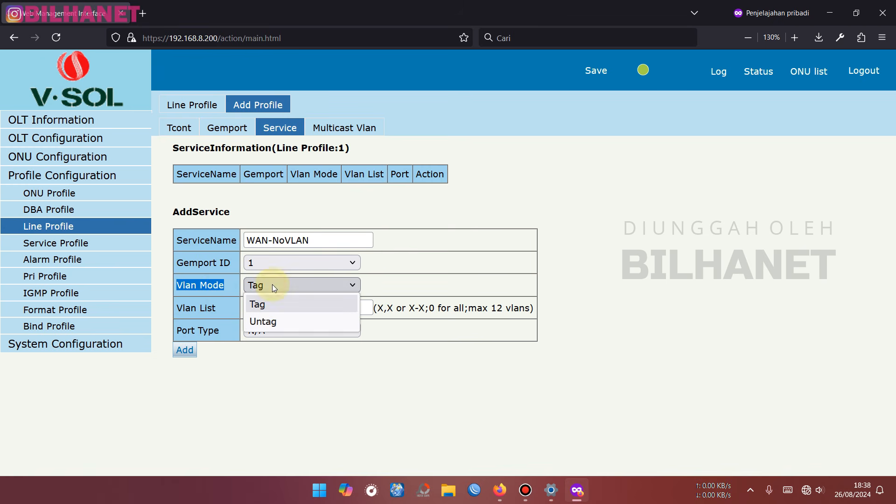
left_click(269, 322)
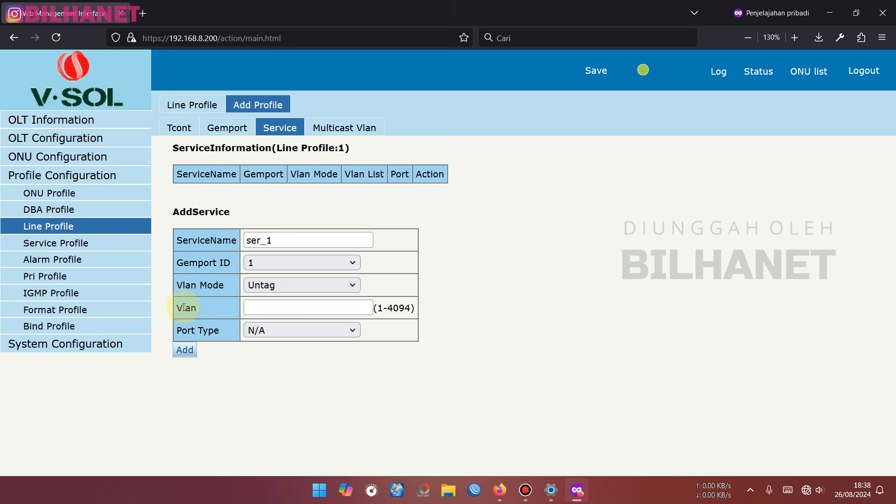
left_click(269, 307)
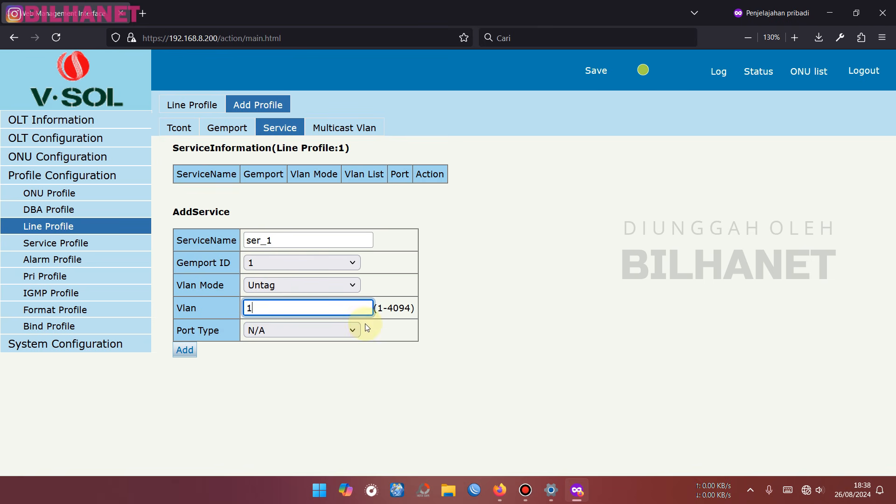
left_click(281, 328)
left_click(281, 329)
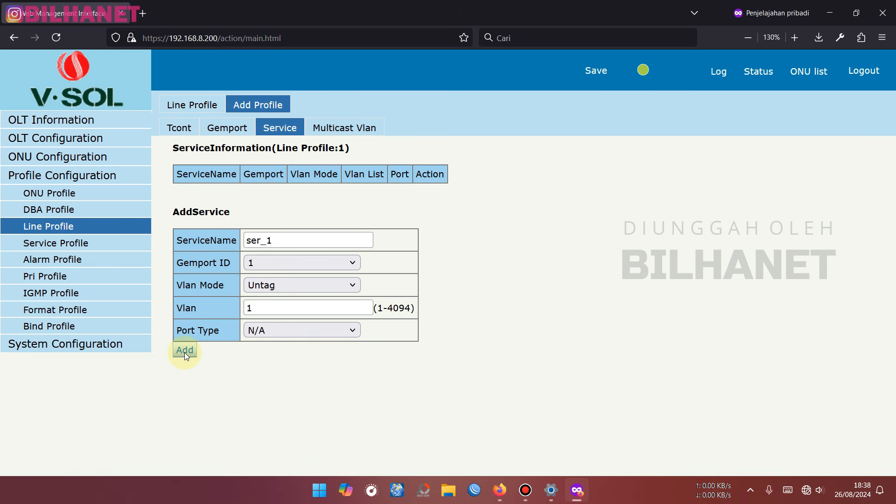
- Re-enter the WAN-NoVLAN name and Untag mode with VLAN 1, and add the service
left_click_drag(296, 239, 242, 238)
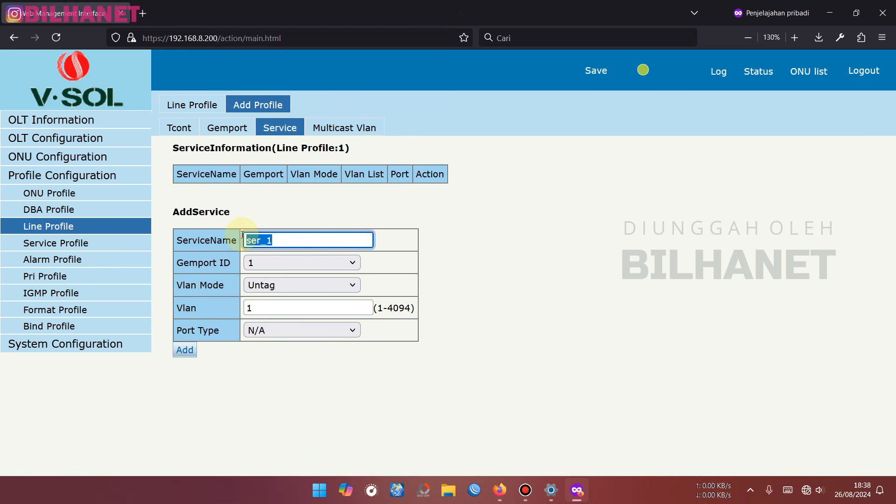
type("WAN-NoVLAN")
left_click(261, 284)
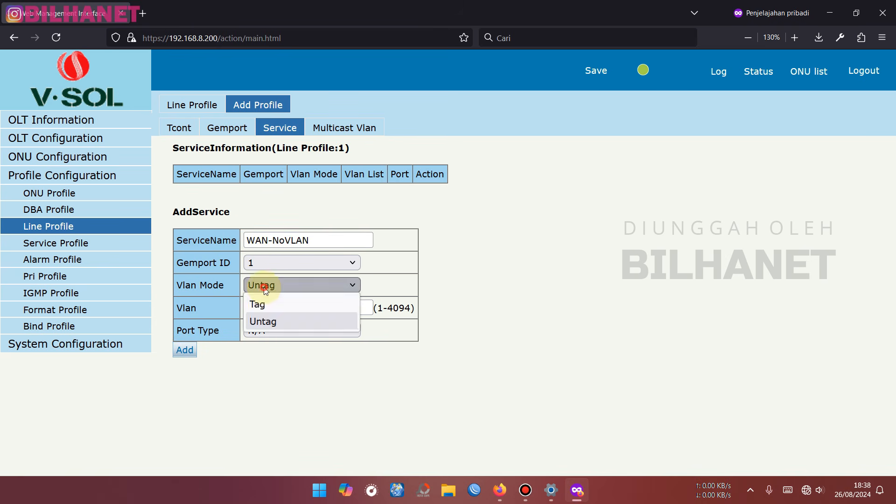
left_click(266, 302)
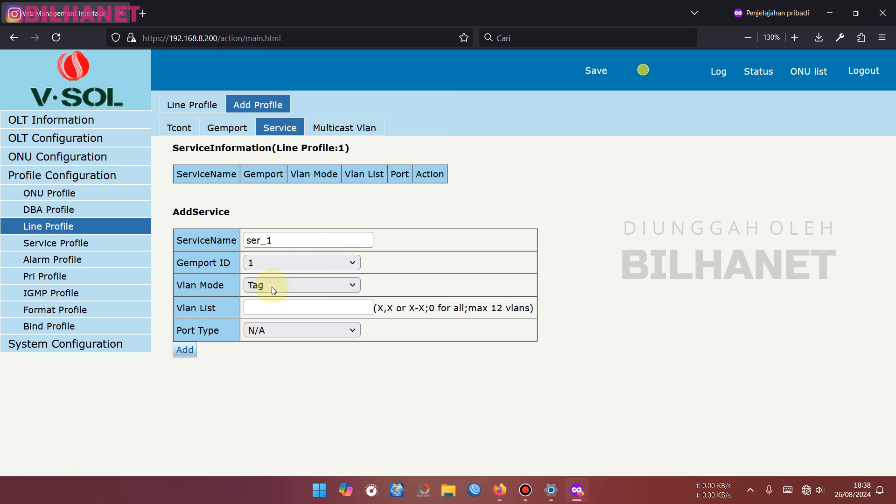
left_click(270, 285)
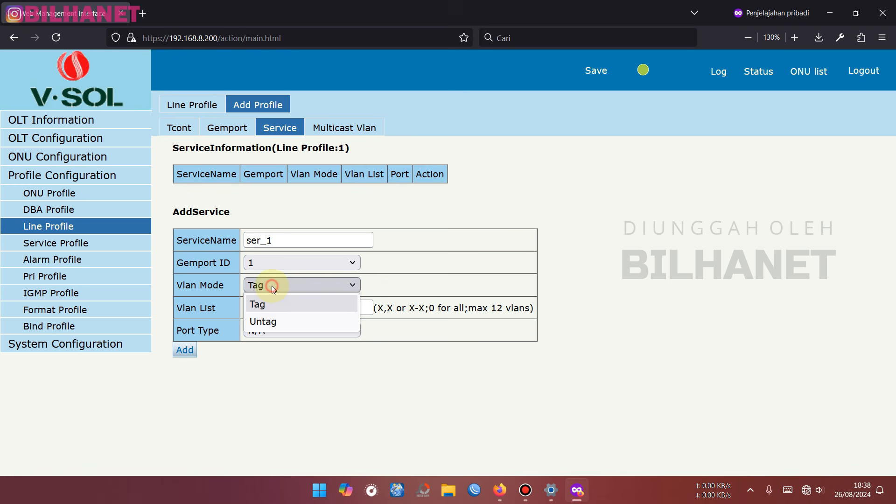
left_click(271, 320)
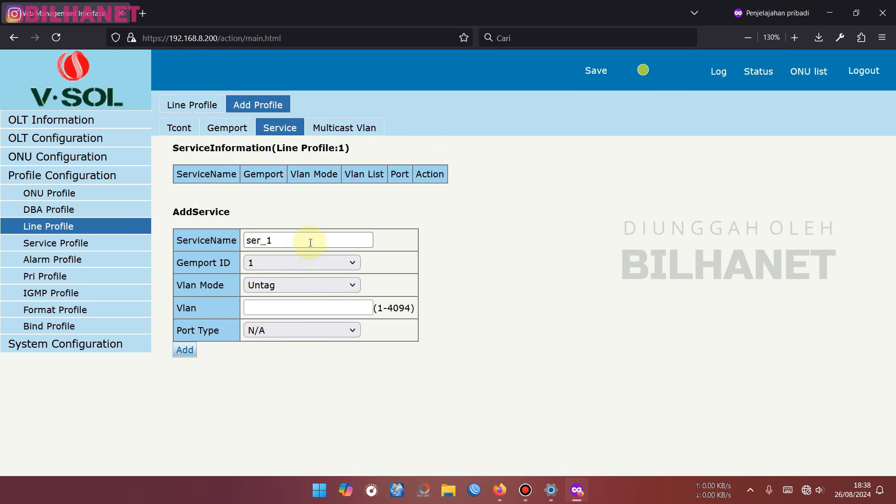
left_click_drag(306, 240, 231, 238)
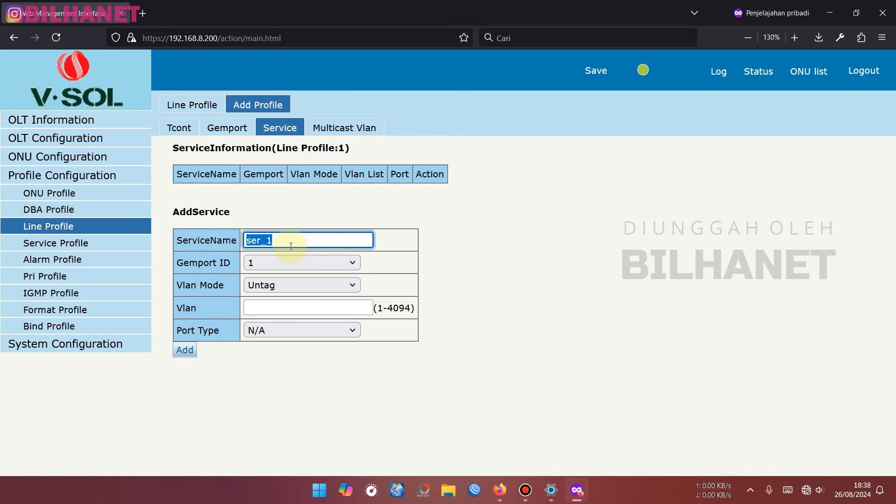
type("WAN-NoVLAN")
left_click(273, 309)
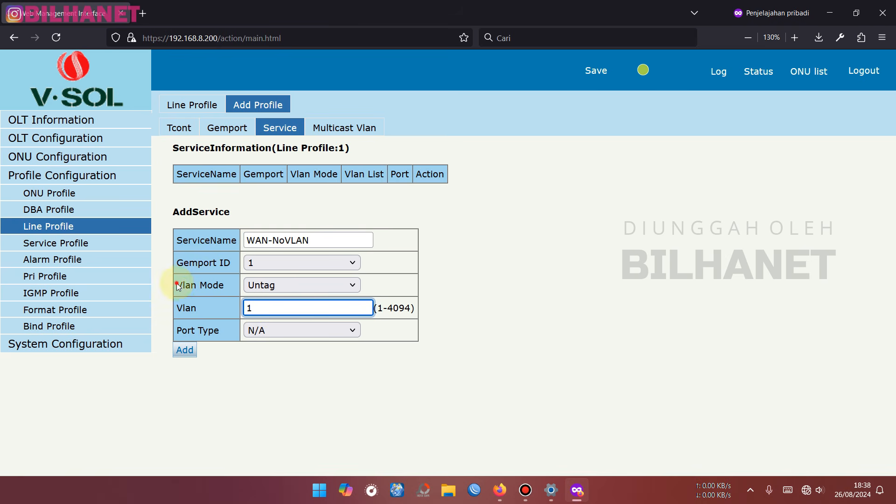
left_click_drag(177, 285, 226, 287)
left_click_drag(177, 309, 197, 309)
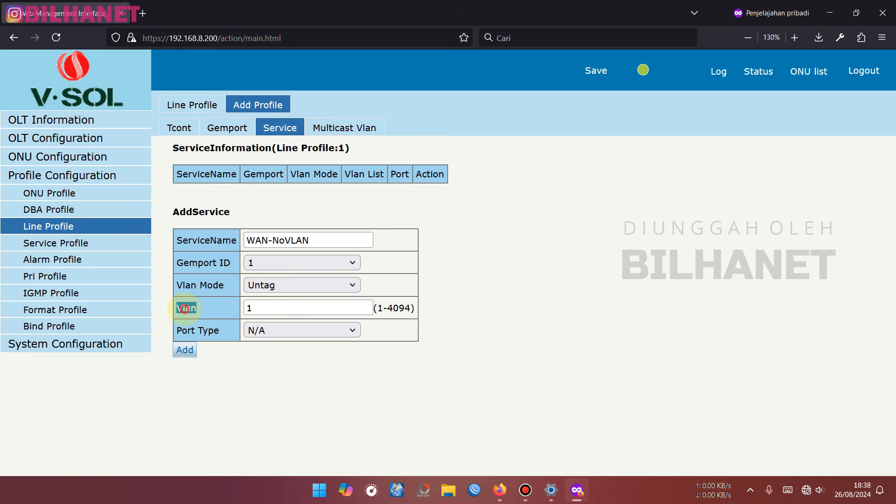
left_click(186, 354)
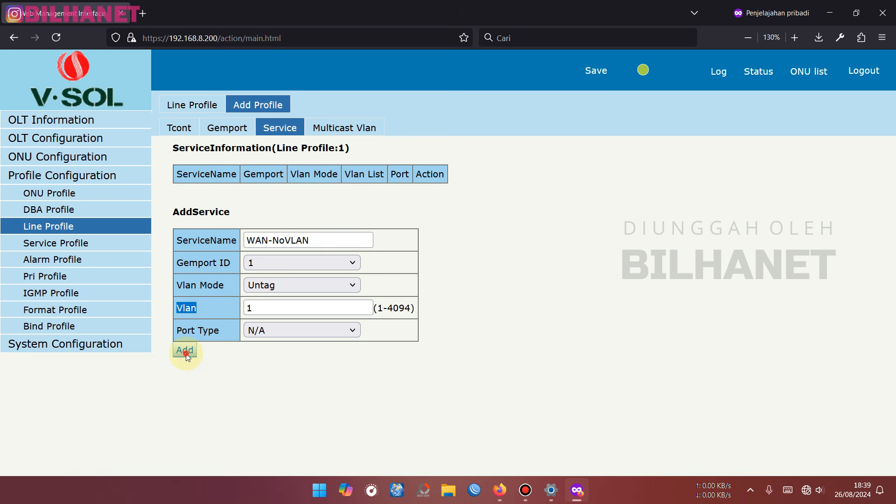
left_click_drag(199, 192, 344, 198)
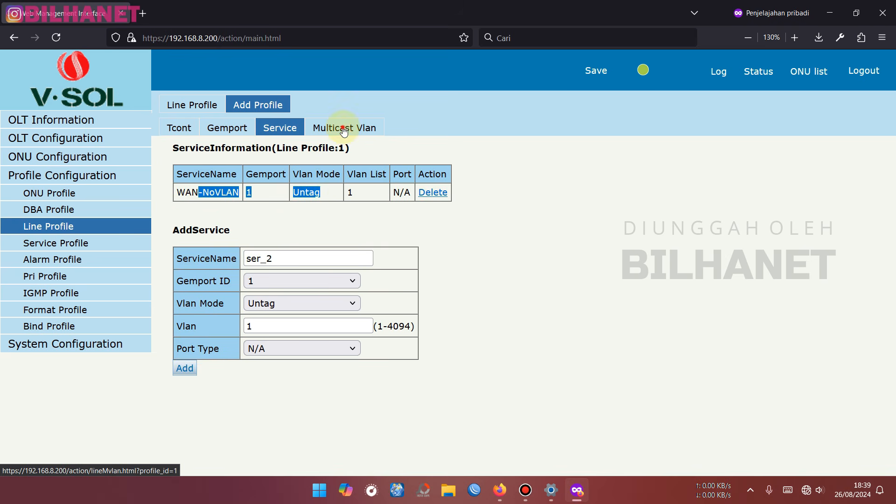
left_click(359, 131)
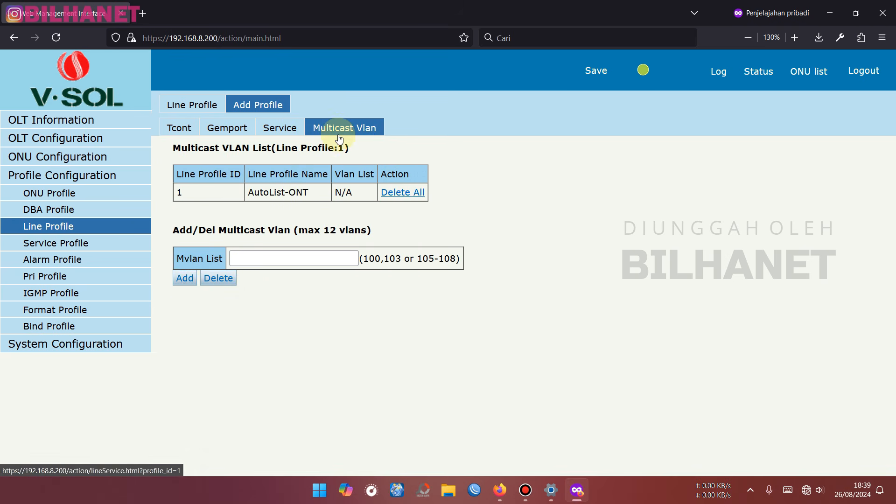
- Return to the Line Profile list and go to the ONU AutoLearn settings
left_click(53, 242)
left_click(59, 231)
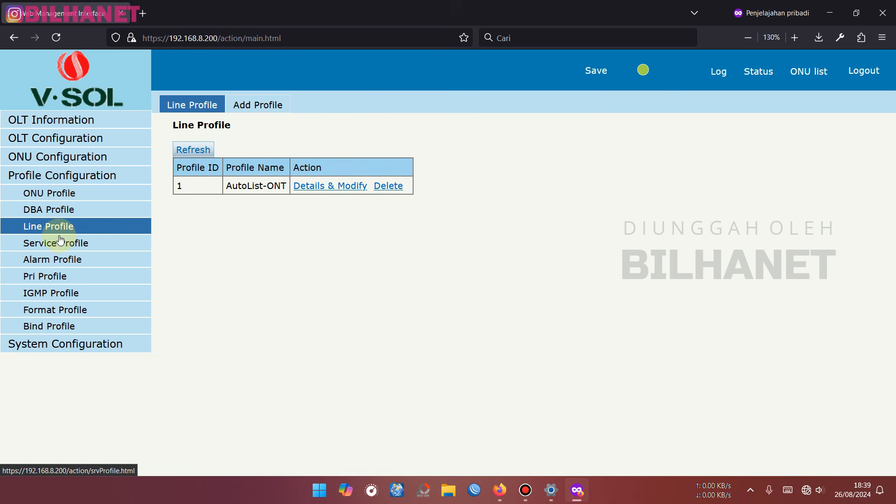
left_click(40, 156)
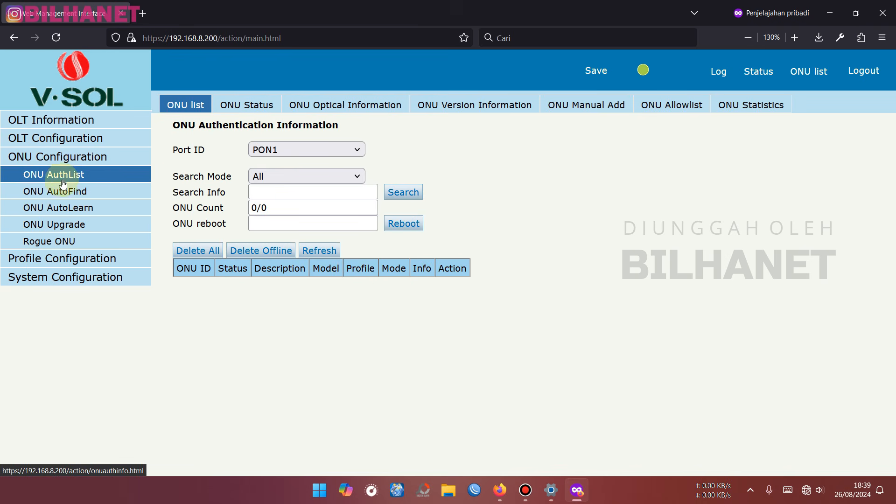
left_click(76, 208)
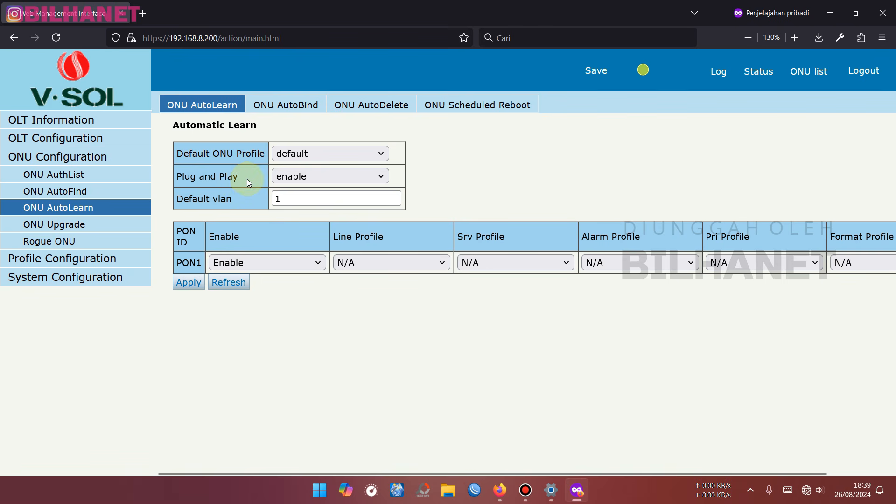
- Keep Plug and Play enabled with default VLAN 1
left_click(310, 177)
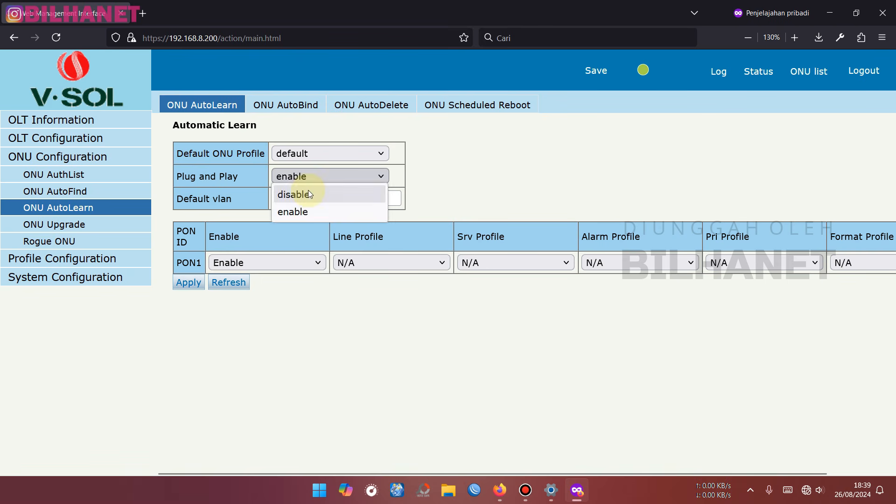
left_click(312, 213)
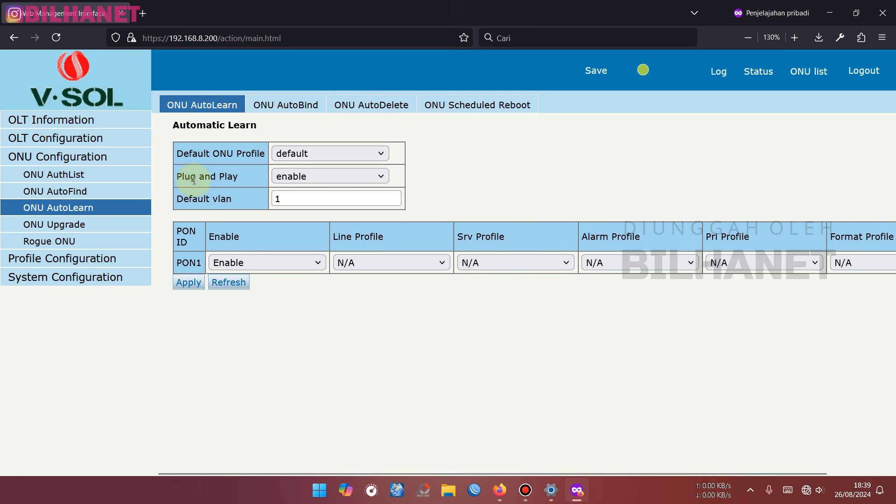
left_click(308, 176)
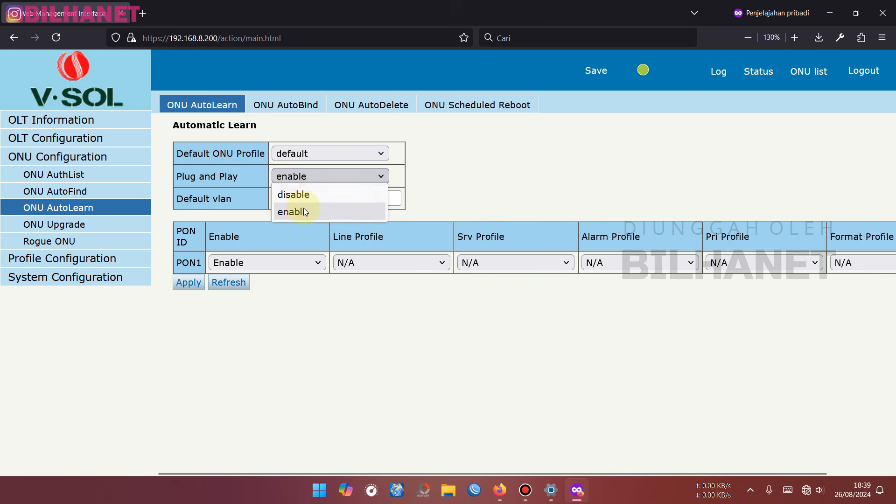
left_click(308, 196)
left_click(314, 177)
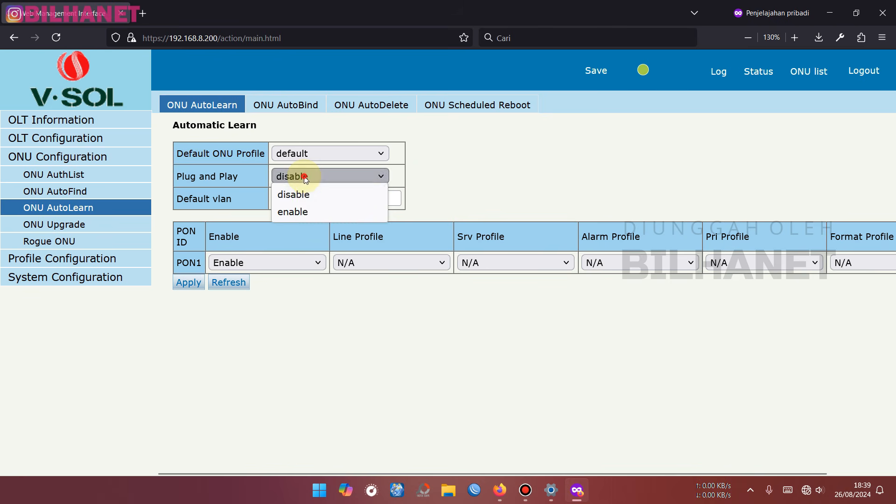
left_click(306, 211)
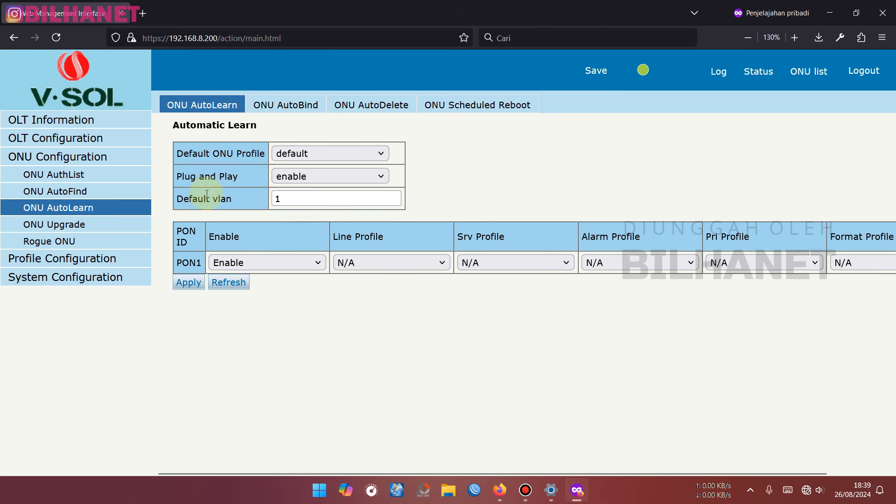
left_click(287, 198)
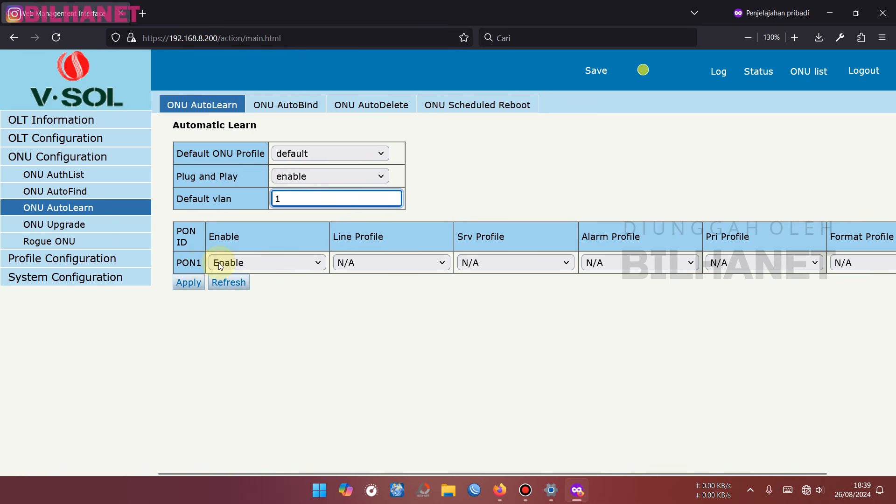
- Enable PON1 AutoLearn with line profile AutoList-ONT, service profile N/A, and apply
left_click(231, 261)
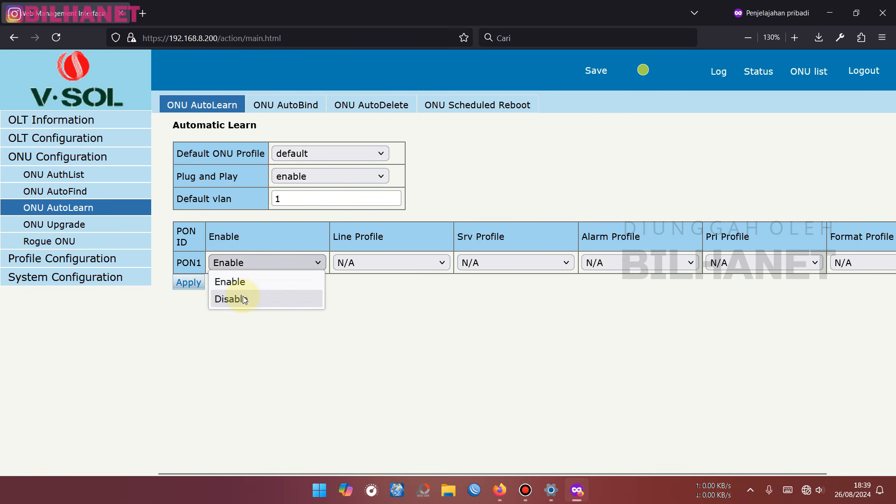
left_click(243, 298)
left_click(246, 263)
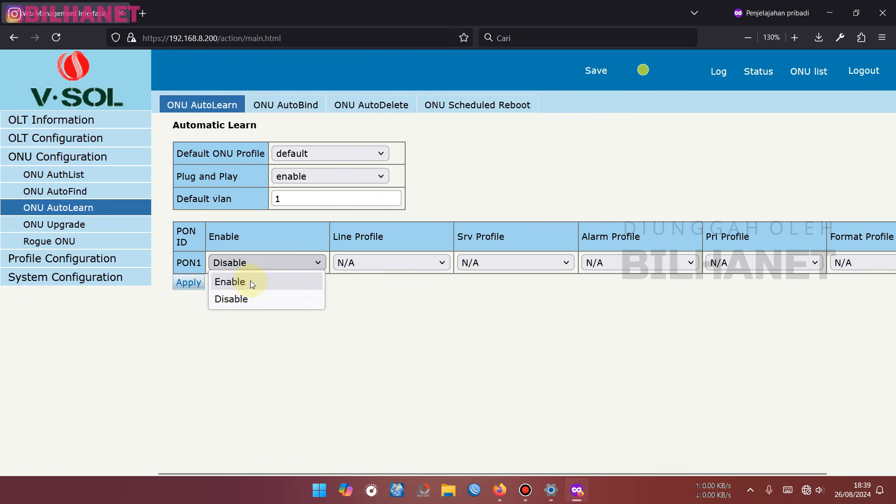
left_click(250, 281)
double_click(374, 235)
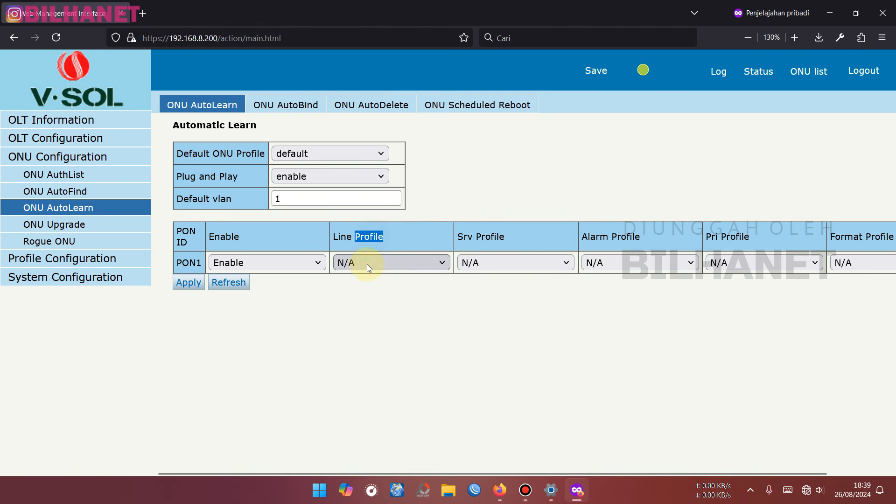
left_click(366, 264)
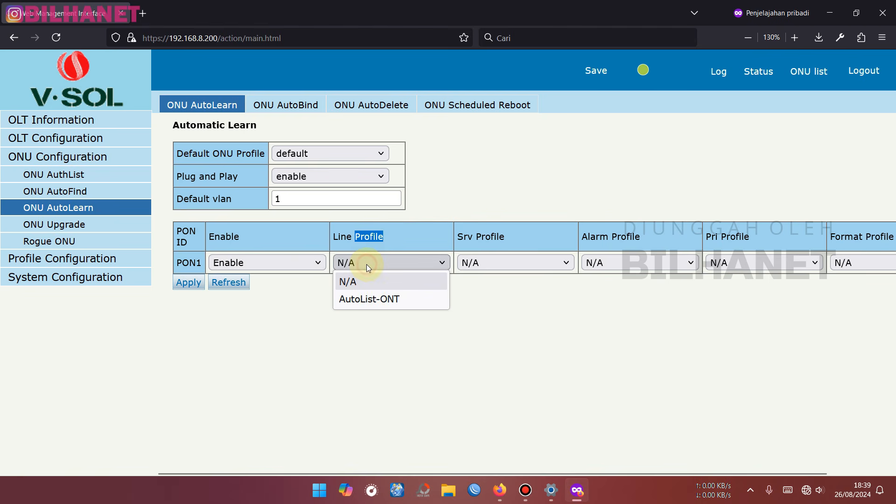
left_click(399, 301)
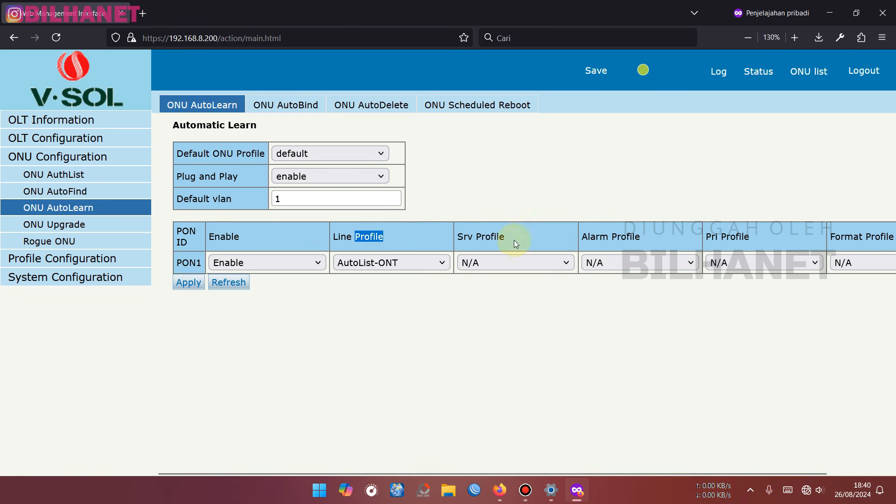
left_click(472, 263)
left_click(531, 265)
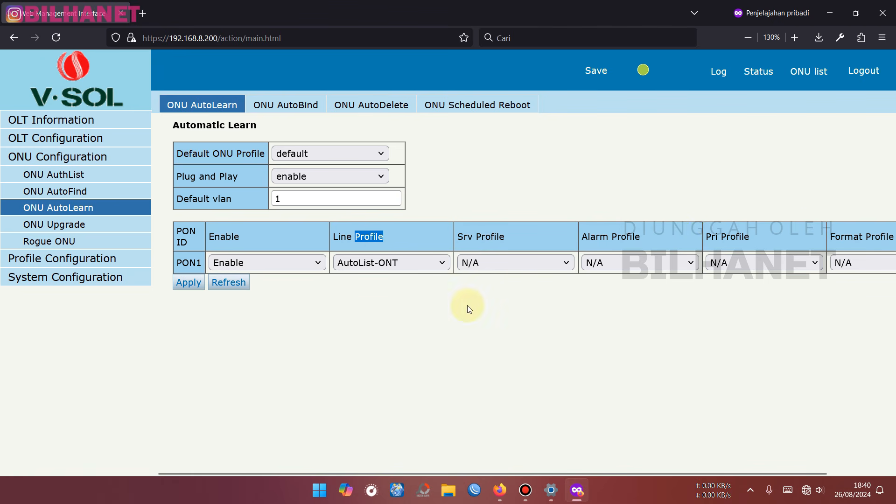
left_click(190, 285)
- Confirm the AutoLearn settings, browse the system log, device, user and time pages, then return to ONU AuthList
left_click(508, 286)
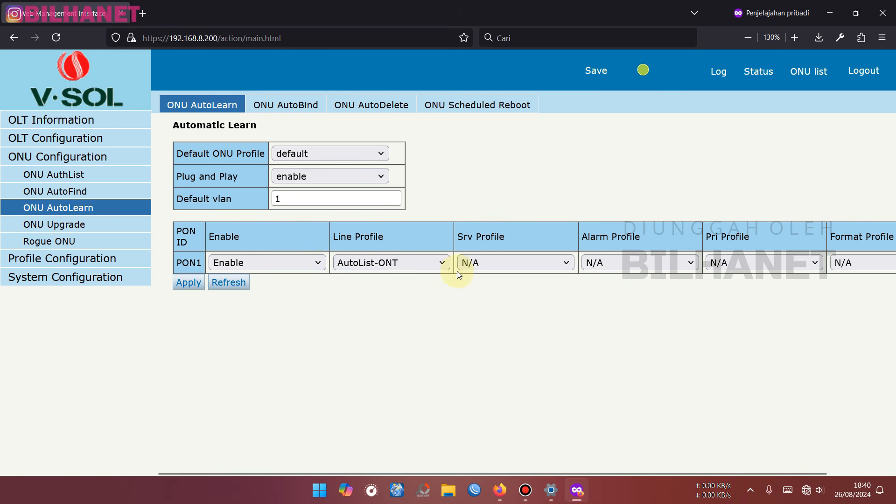
left_click(54, 176)
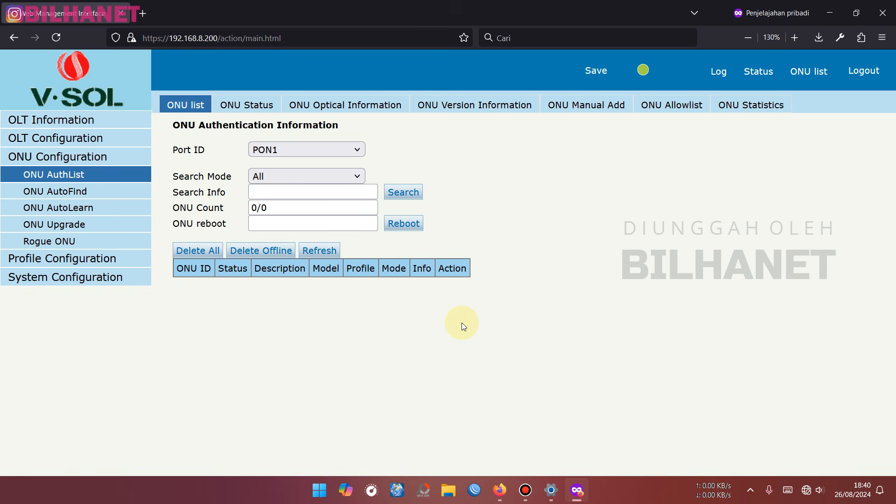
left_click(50, 278)
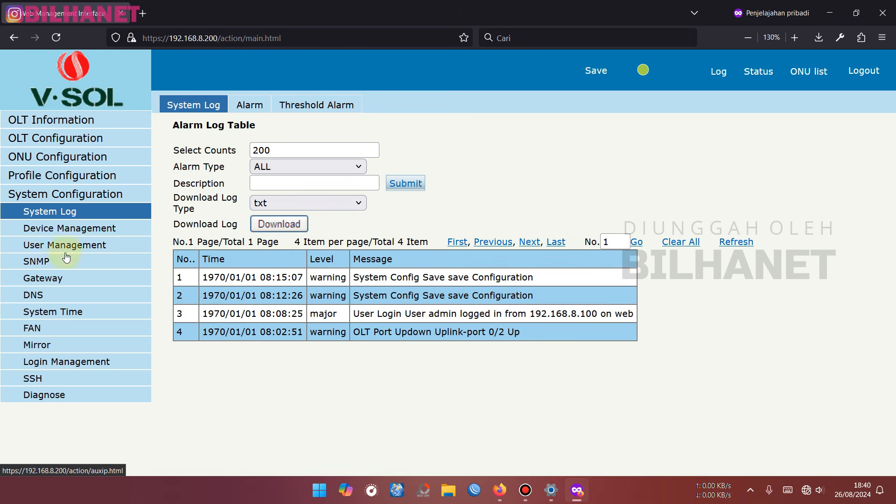
left_click(62, 228)
left_click(84, 245)
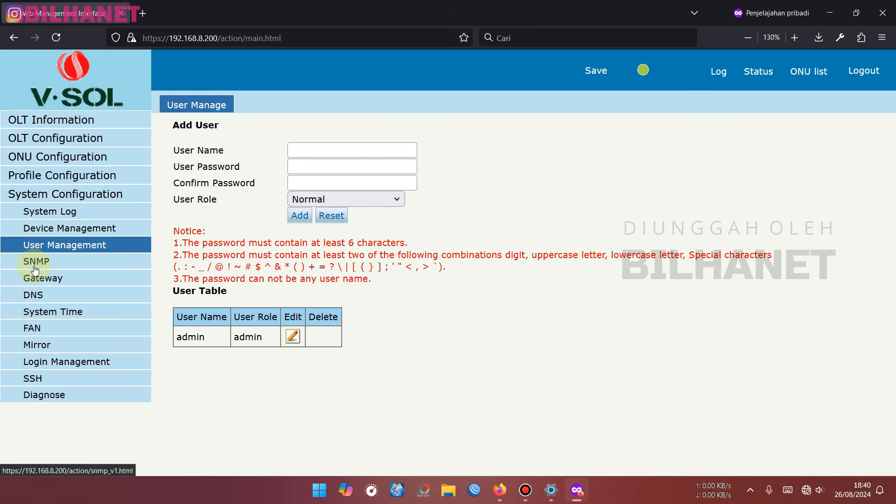
left_click(60, 313)
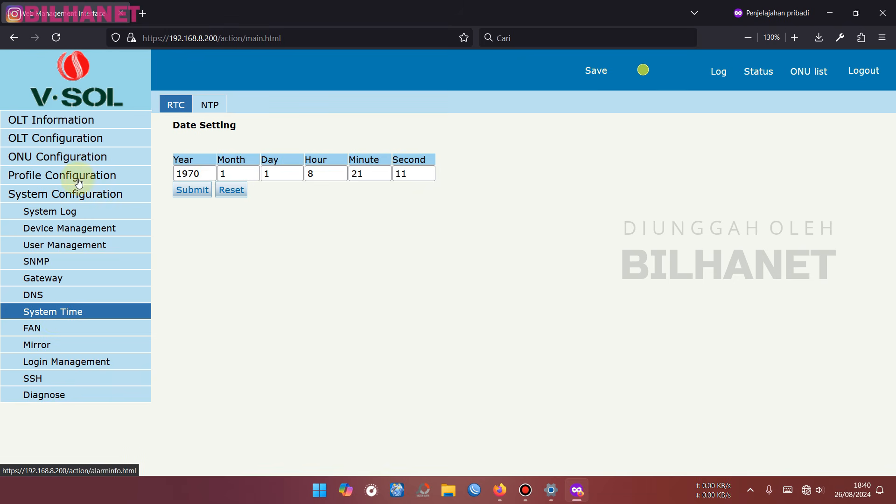
left_click(54, 158)
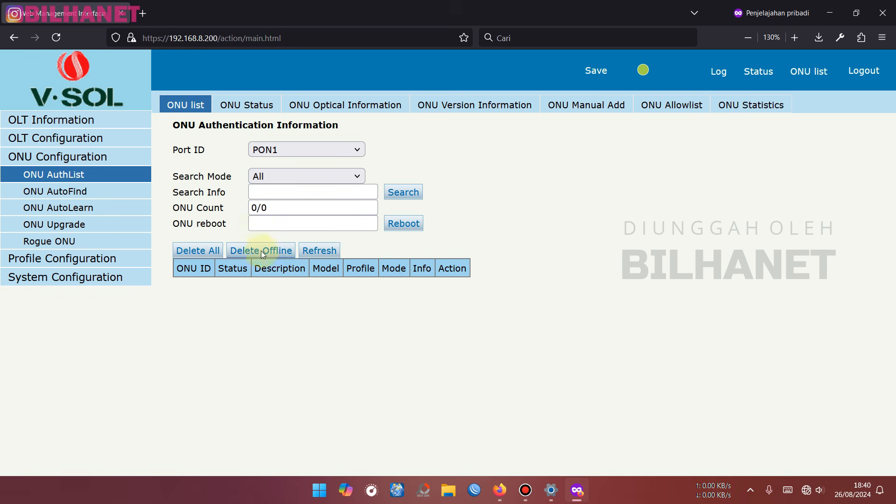
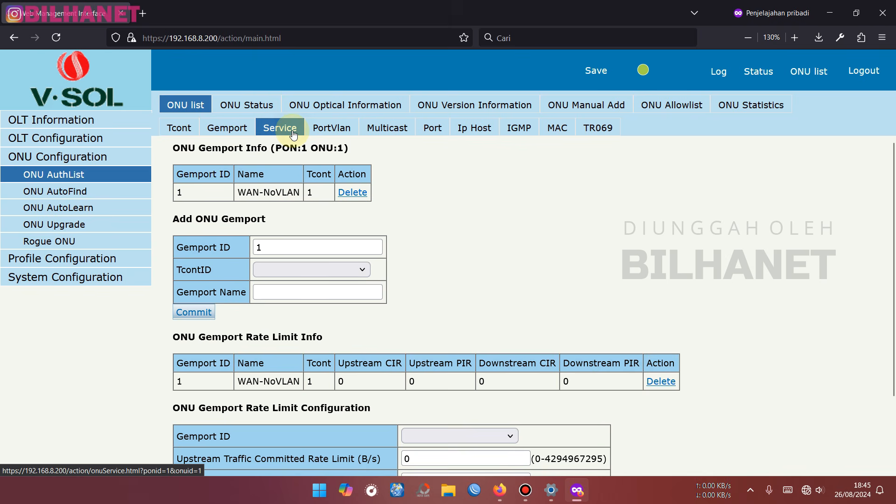
- Show PON 1 ONU 1's service information, listing the untagged WAN-NoVLAN service on VLAN 1
left_click(296, 128)
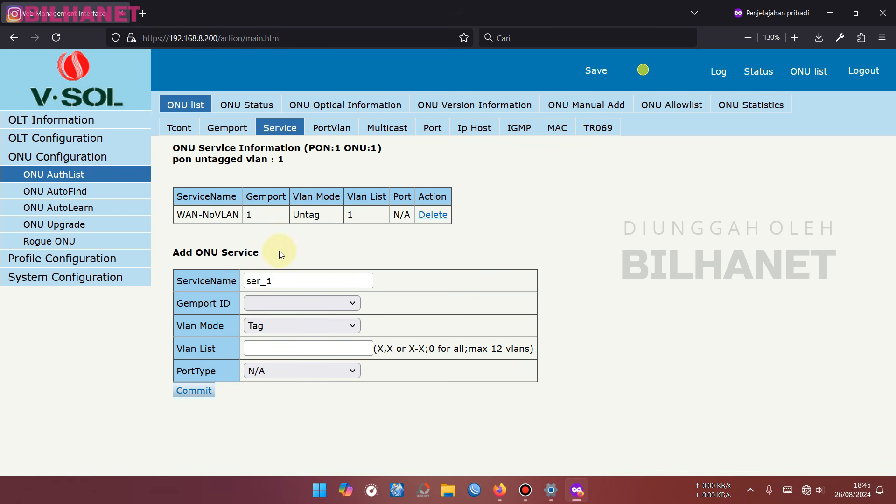
- Save the OLT configuration and switch the computer's Wi-Fi on
left_click(601, 72)
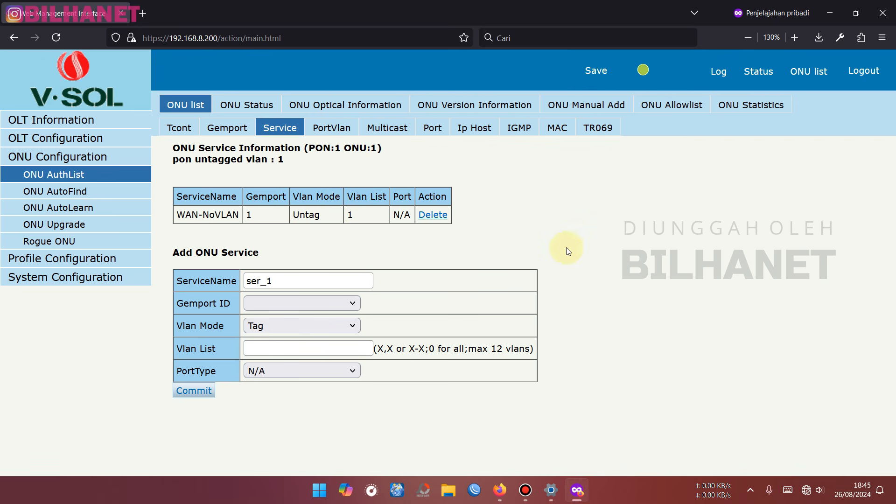
left_click(807, 491)
left_click(744, 307)
left_click(868, 249)
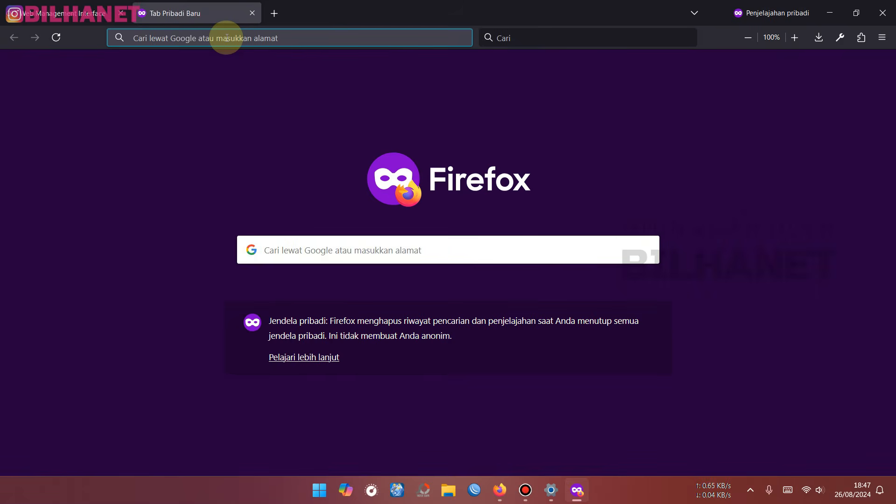
- Test the internet with a Google search for 'tes', then open WinBox to the router at 192.168.33.1
type("tes")
key("Return")
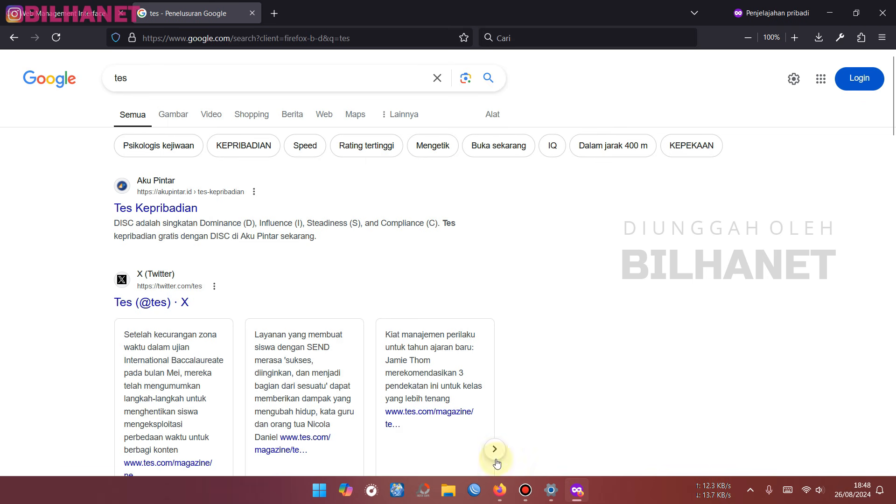
left_click(475, 495)
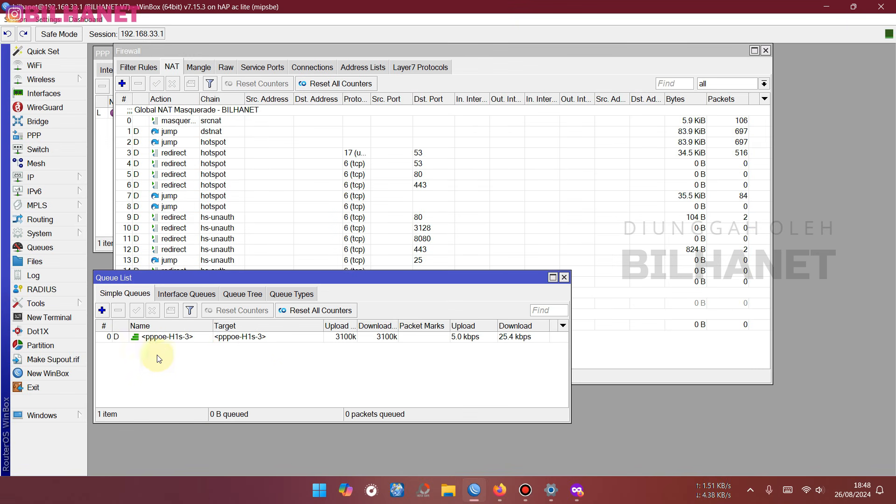
- Close the Queue, Firewall and PPP windows and show the empty VLAN list under Interfaces
left_click(169, 338)
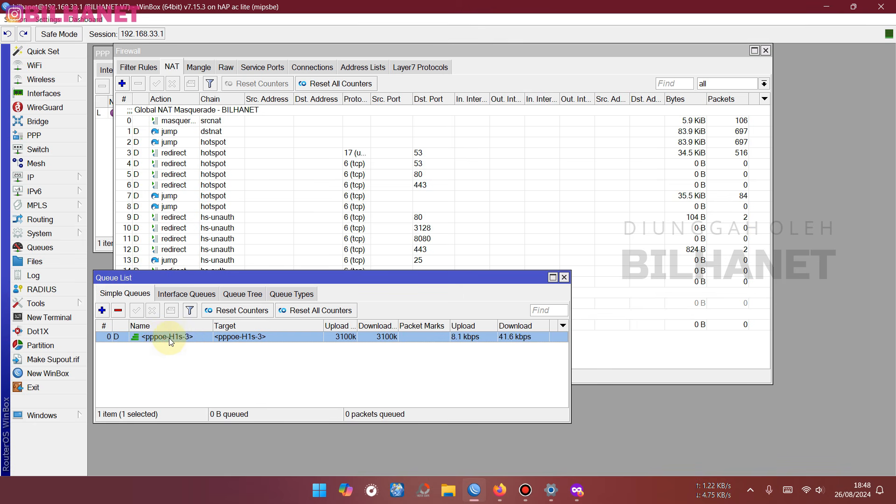
left_click(565, 278)
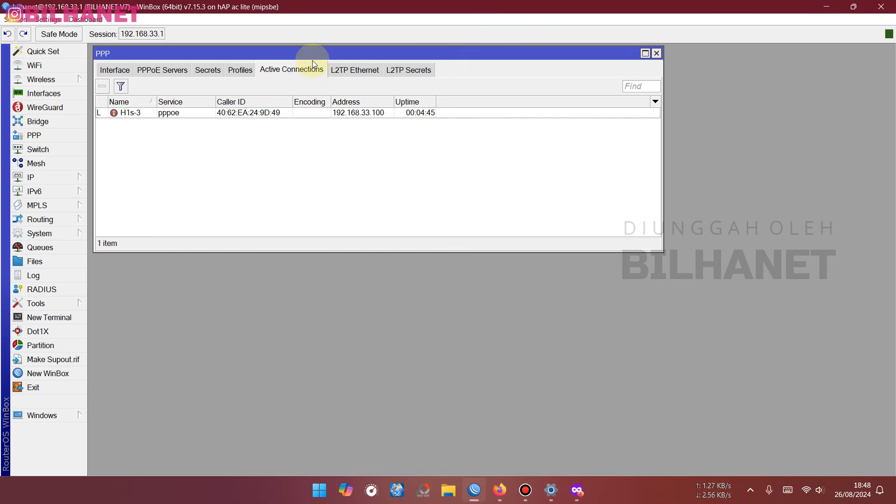
left_click(659, 54)
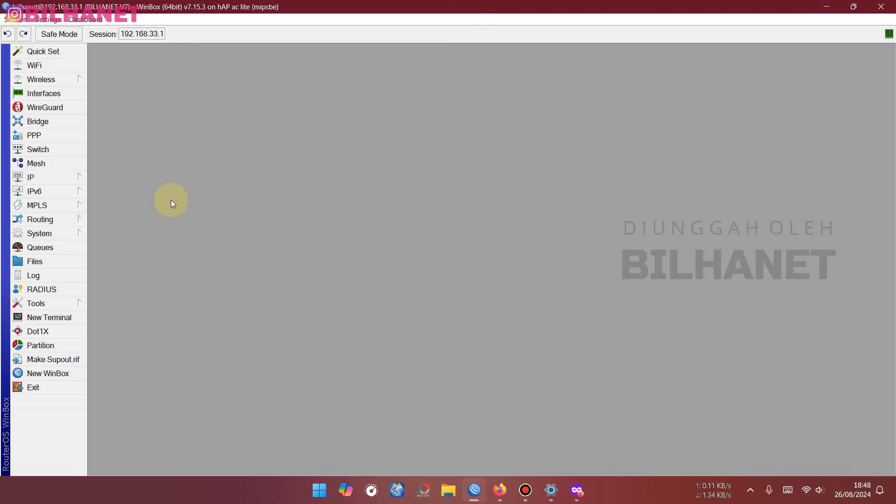
left_click(44, 94)
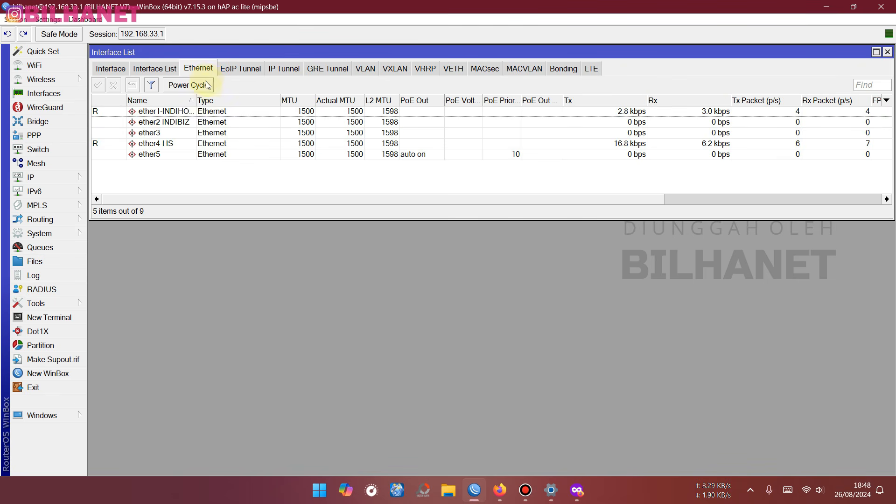
left_click(118, 68)
left_click(49, 93)
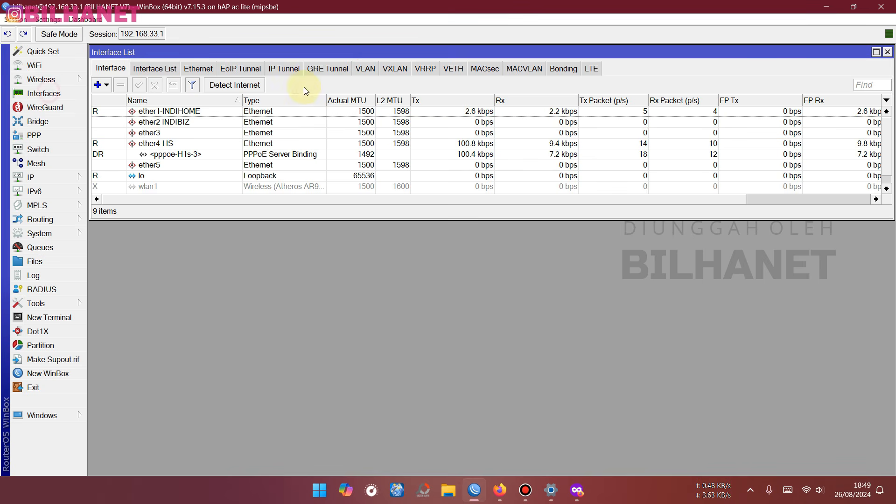
left_click(366, 69)
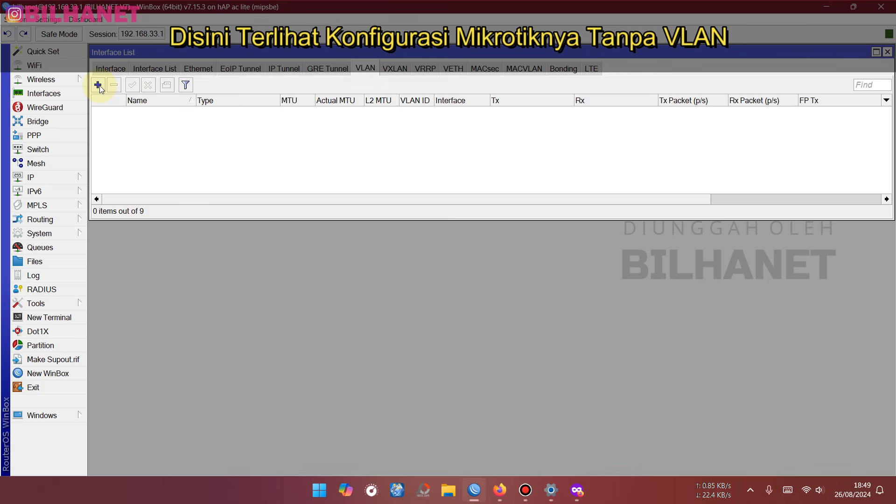
- Create VLAN interface vlan82_MGNT-OLT with VLAN ID 82 on ether4-HS
left_click(98, 85)
left_click(422, 160)
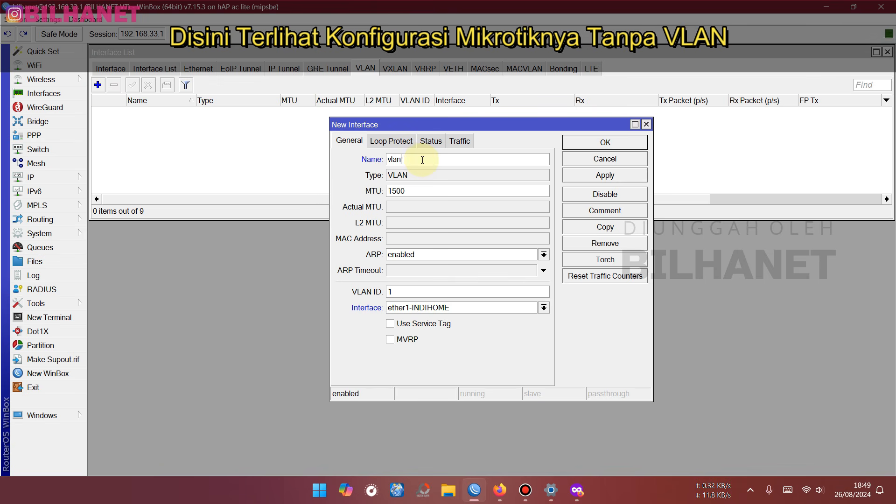
type("82_MGNT-OLT")
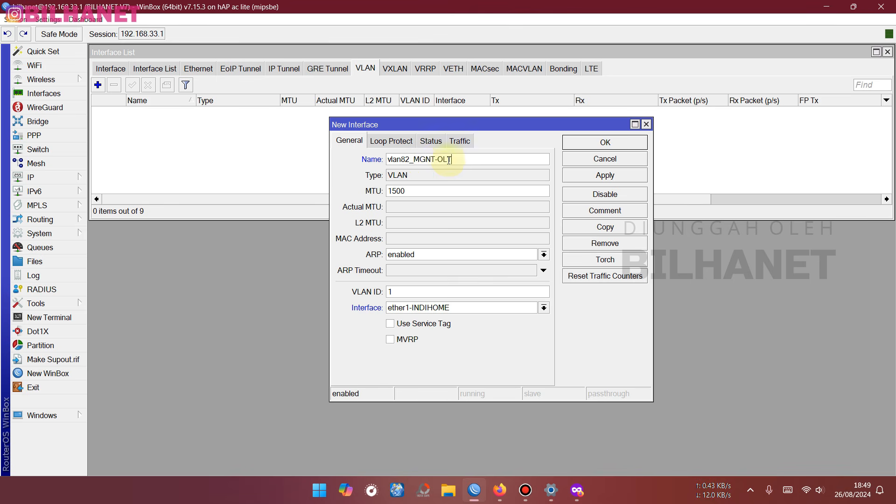
double_click(406, 292)
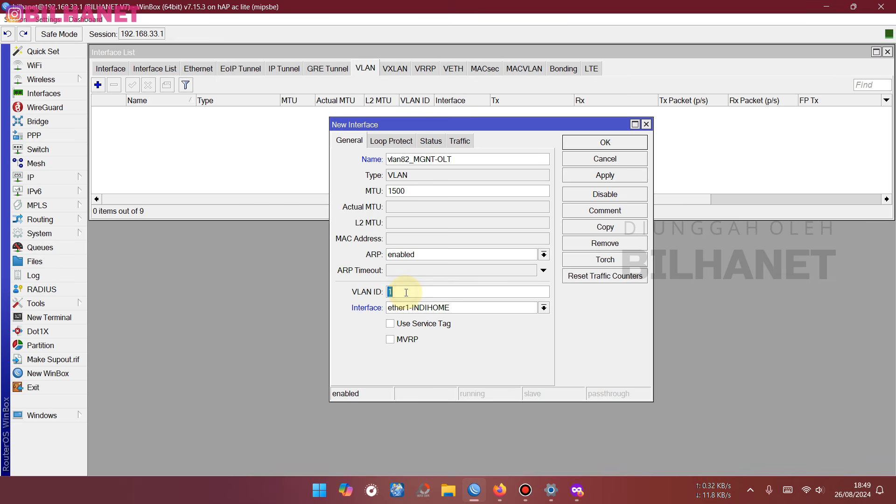
left_click(409, 311)
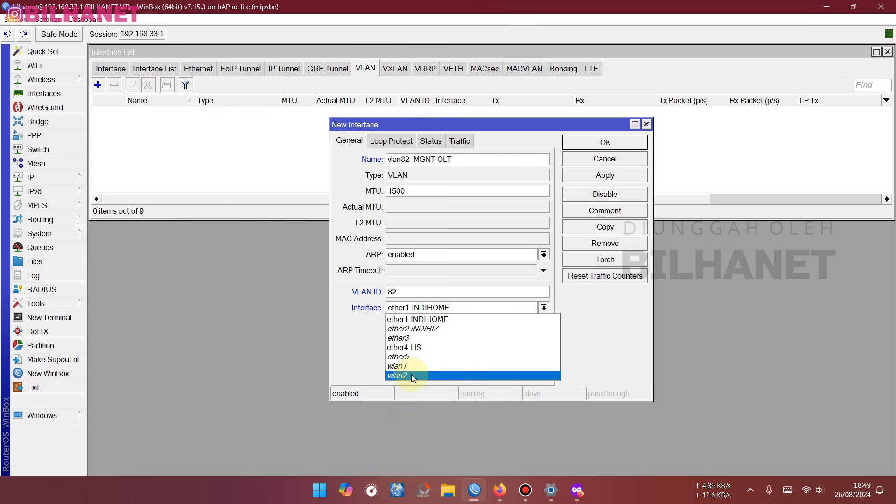
left_click(420, 350)
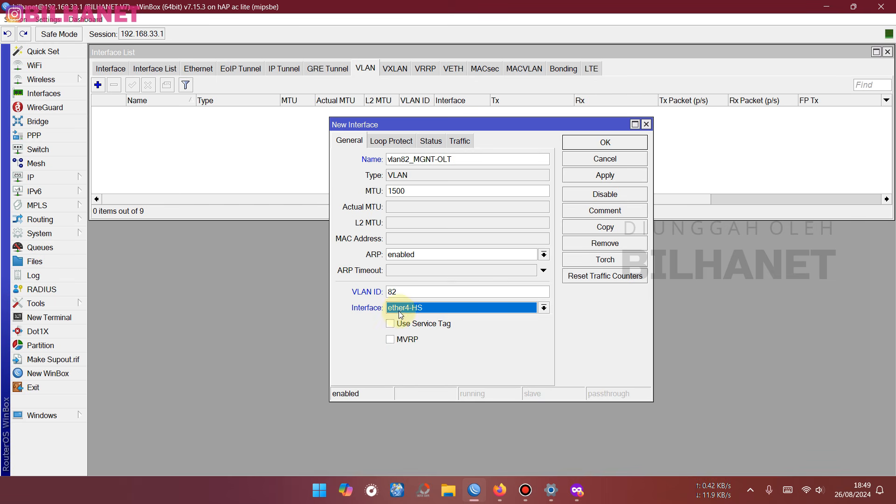
left_click(612, 175)
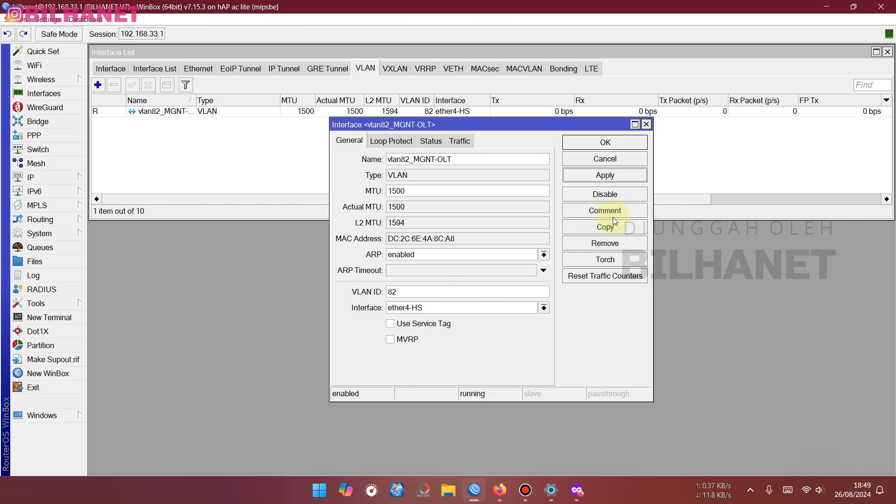
- Comment the VLAN 'Management OLT GPON' and widen the Name column
left_click(626, 213)
type("Ma")
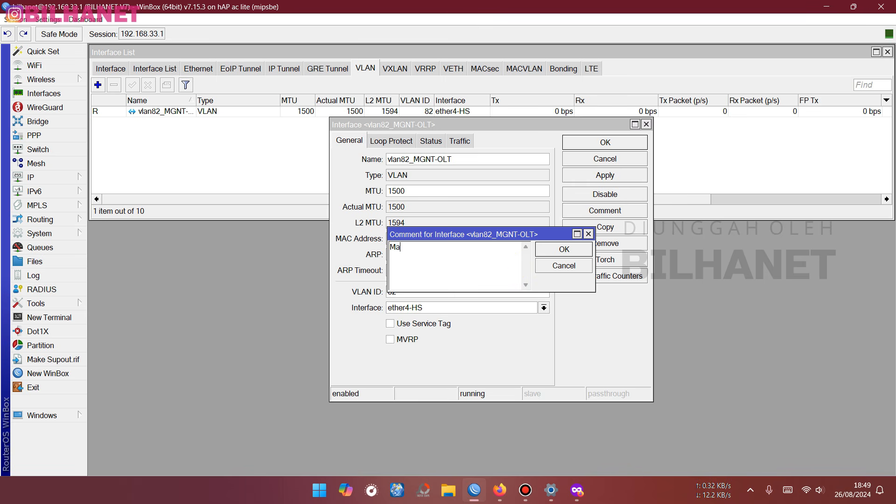
type("nagement OLT GPON")
key("Return")
key("Return")
left_click_drag(196, 99, 232, 95)
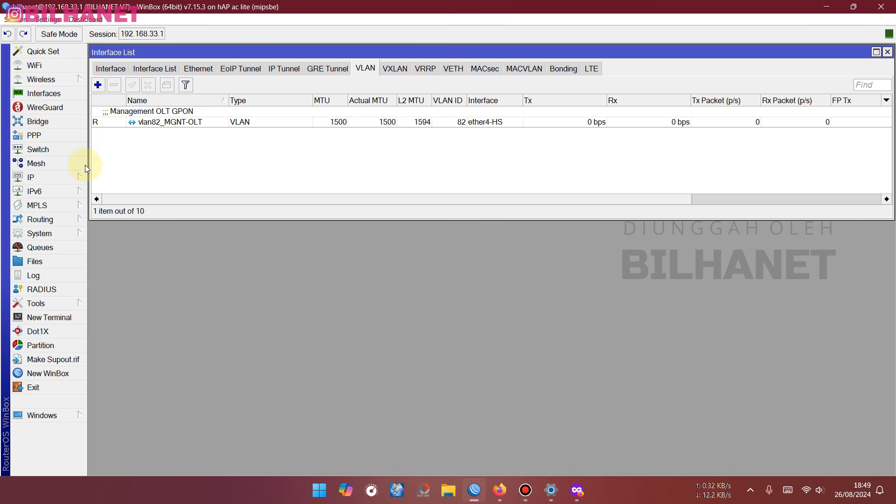
- Add IP address 192.168.82.1/24 on interface vlan82_MGNT-OLT
left_click(43, 178)
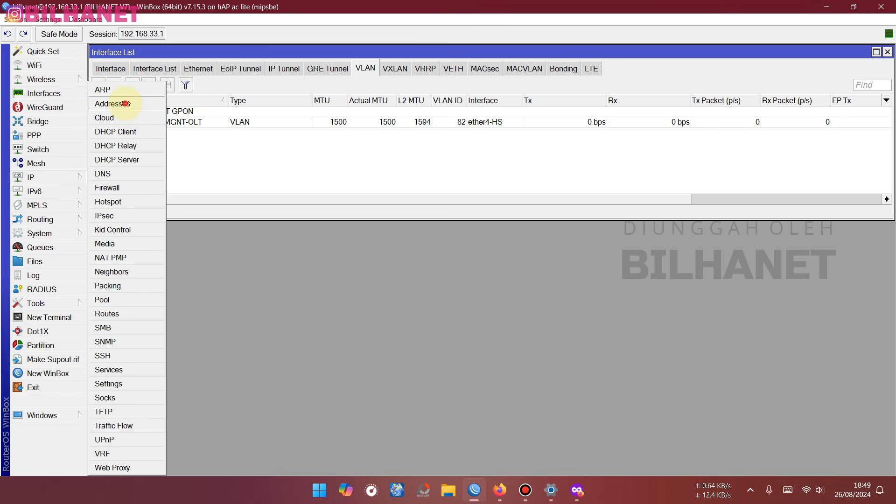
left_click(125, 104)
left_click_drag(420, 202, 261, 233)
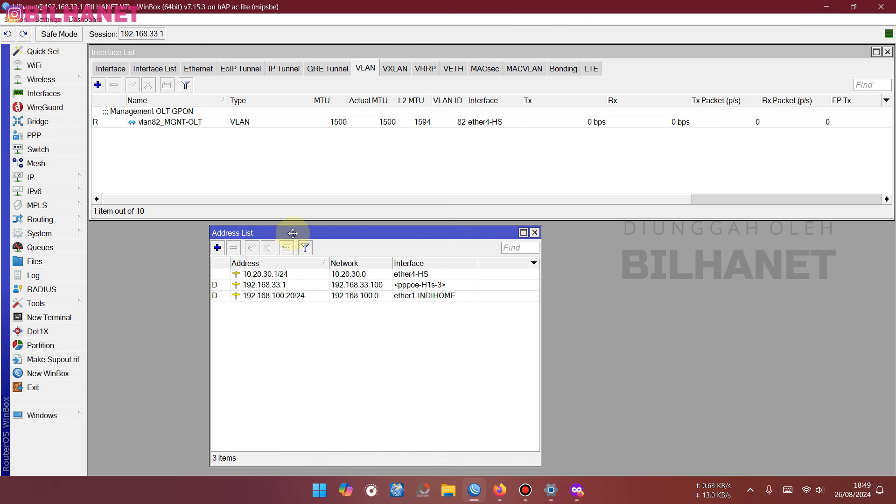
left_click(218, 248)
type("19")
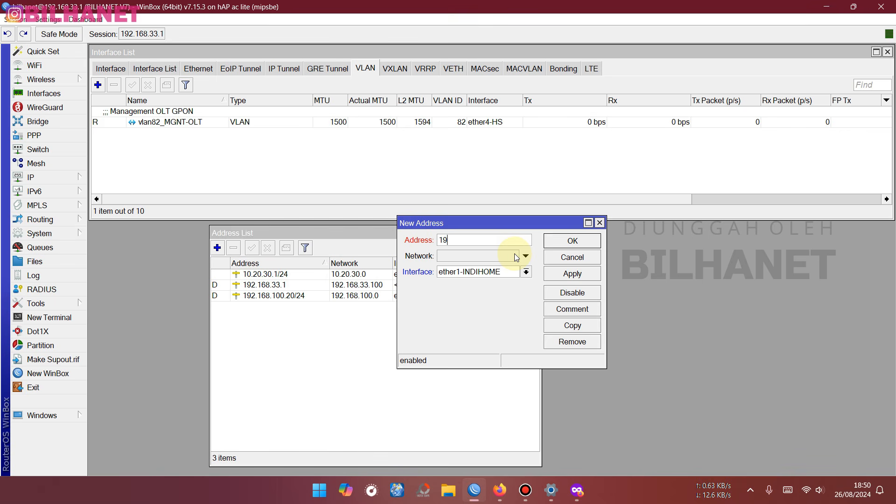
type("2.168.82.1/24")
left_click(448, 272)
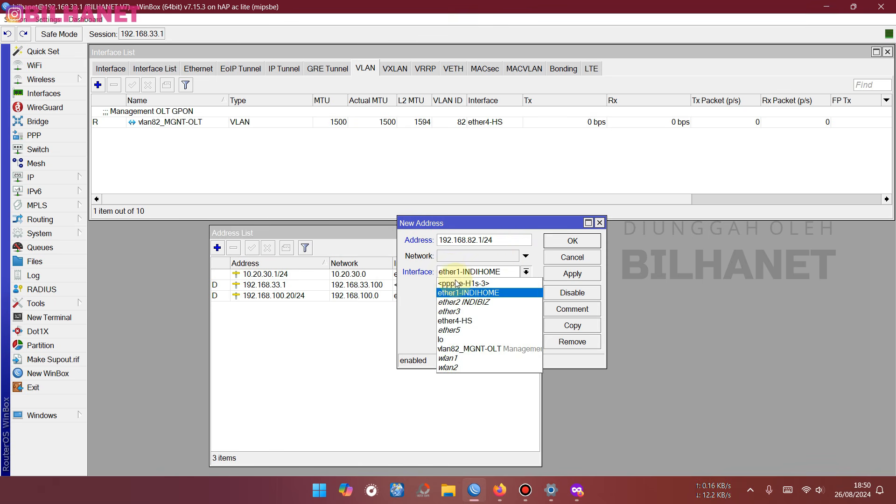
left_click(465, 349)
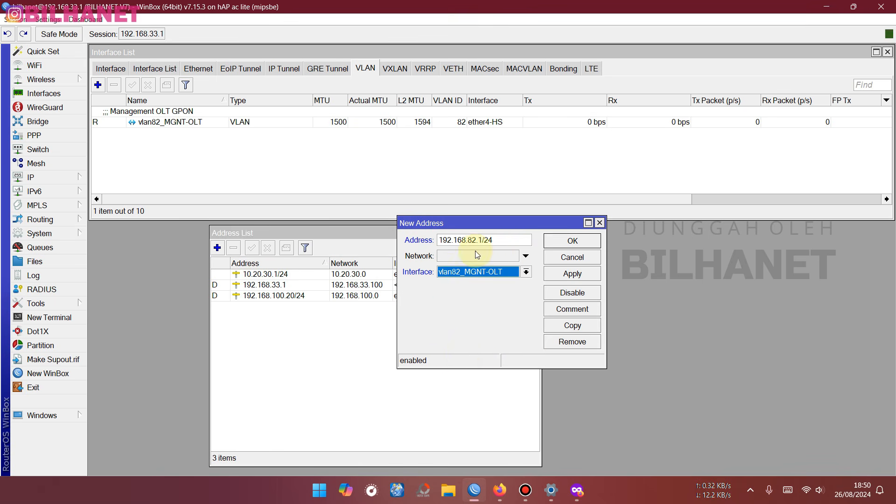
left_click_drag(482, 240, 440, 243)
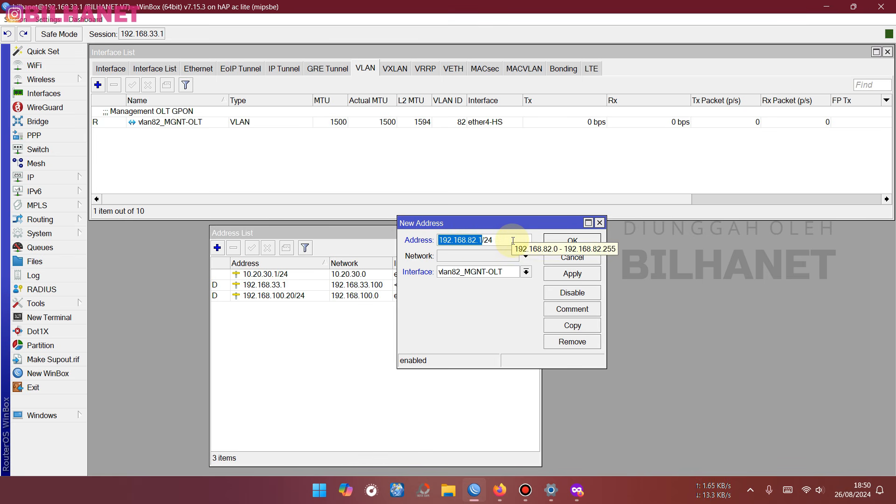
- Comment the address 'IP Route Management OLT Gpon', apply it, and return to Firefox
left_click(581, 310)
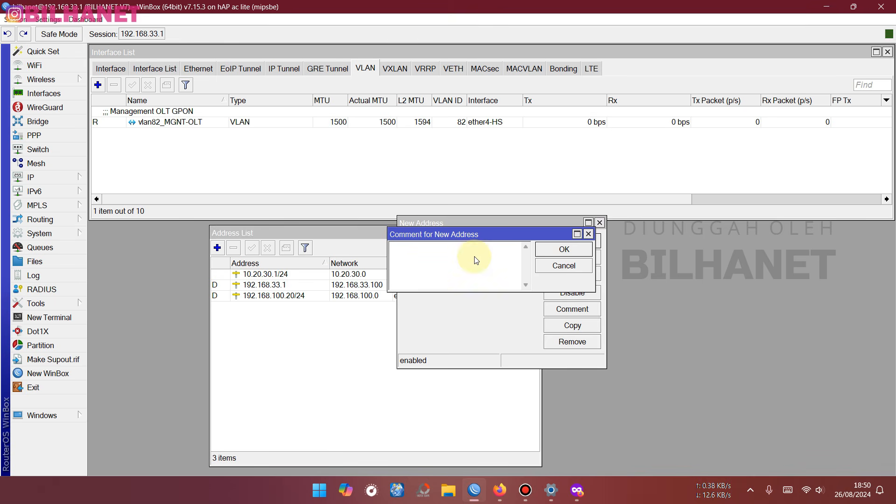
type("IP Route Management")
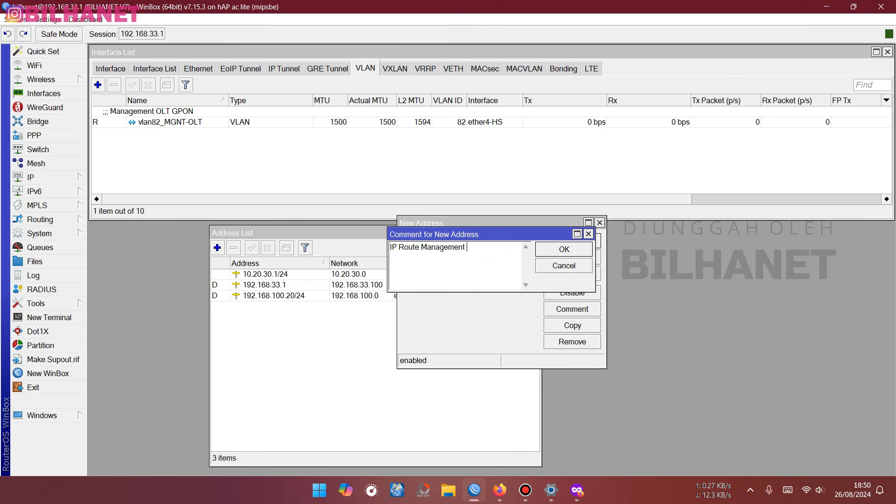
type(" OLT Gpon")
left_click(564, 249)
left_click(572, 274)
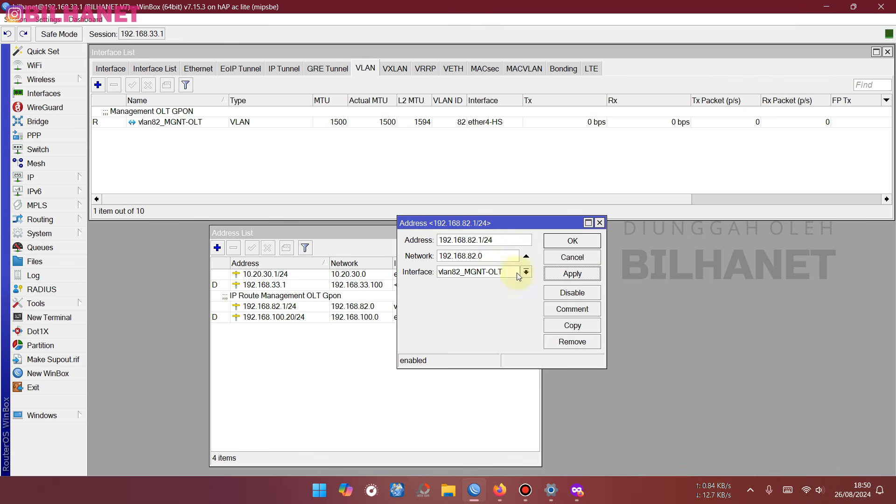
left_click(579, 245)
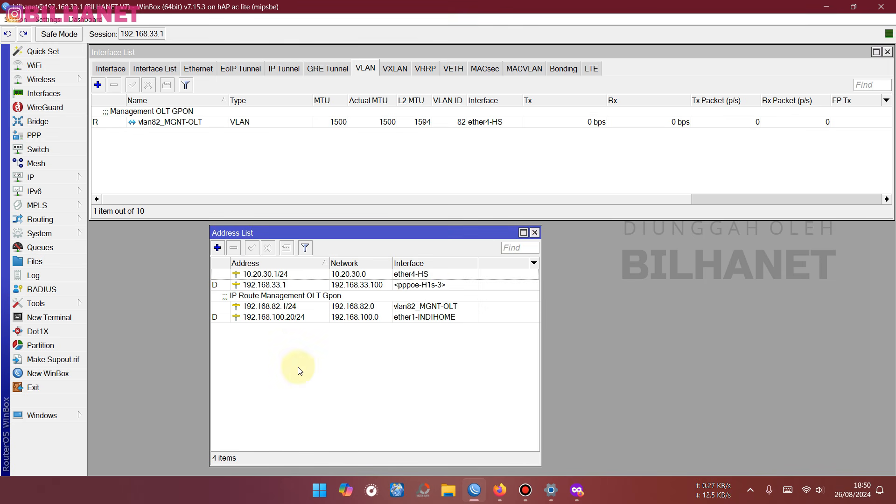
left_click(283, 307)
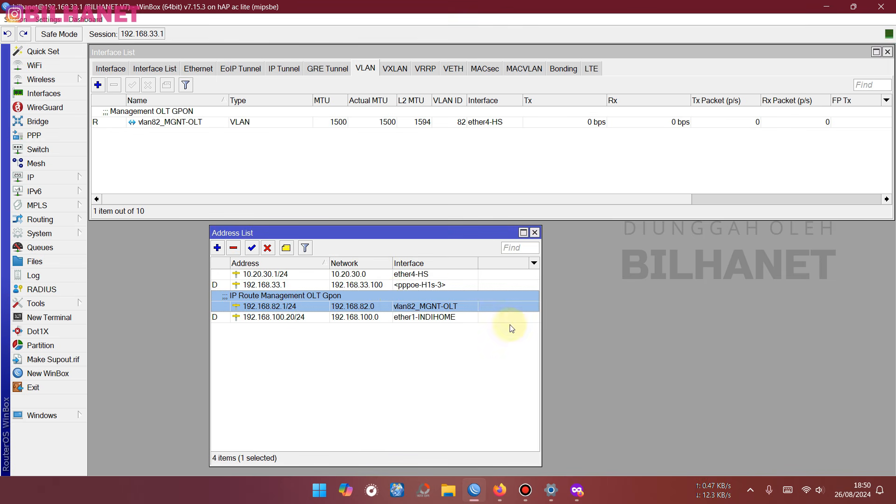
left_click(577, 490)
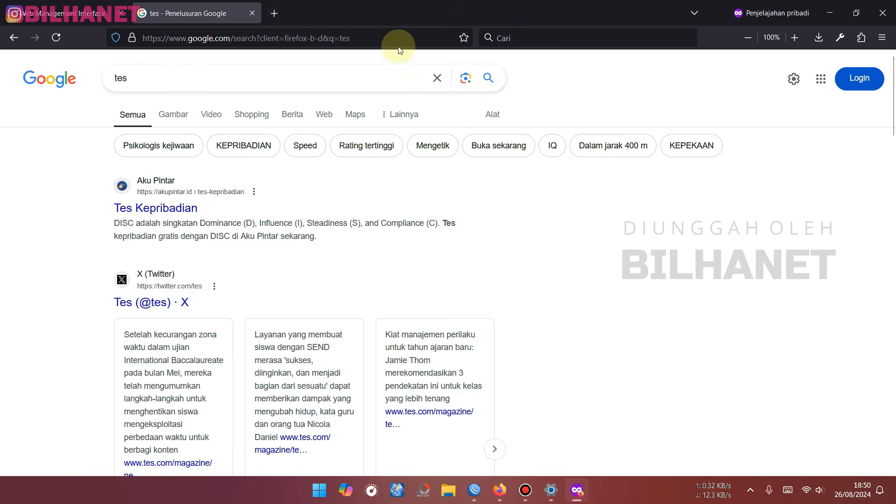
left_click(274, 17)
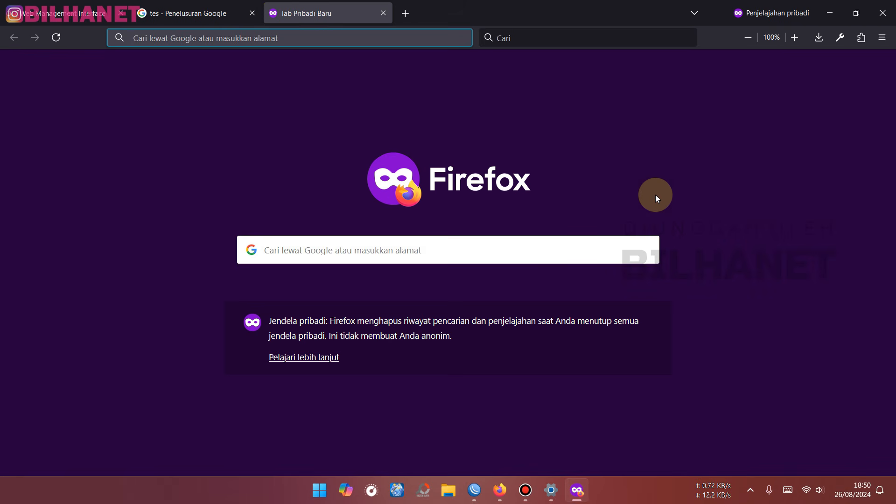
type("192.16")
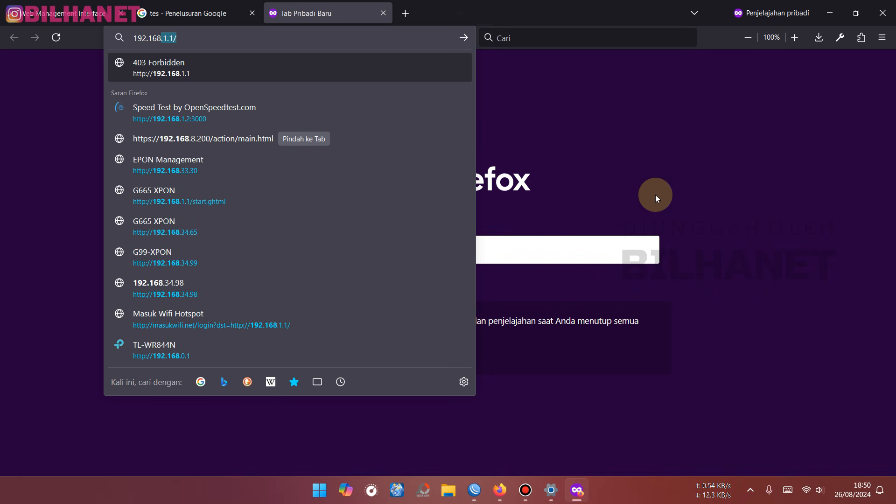
type("8.82.200")
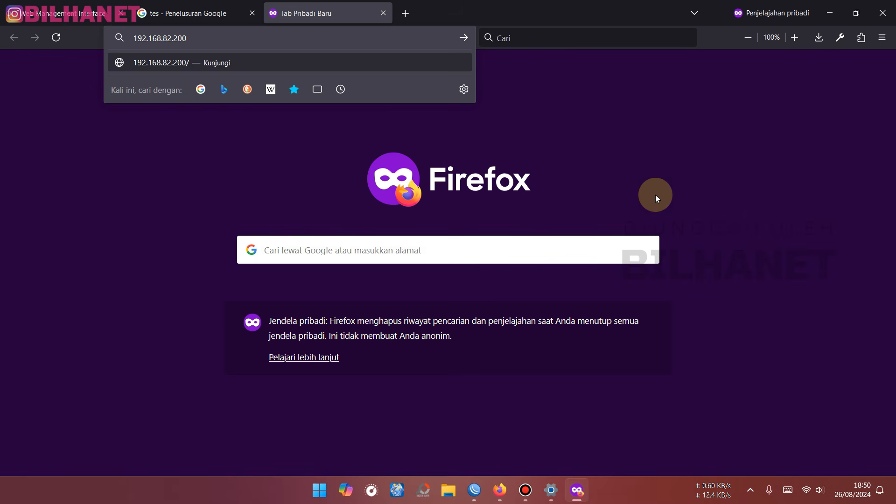
left_click(216, 63)
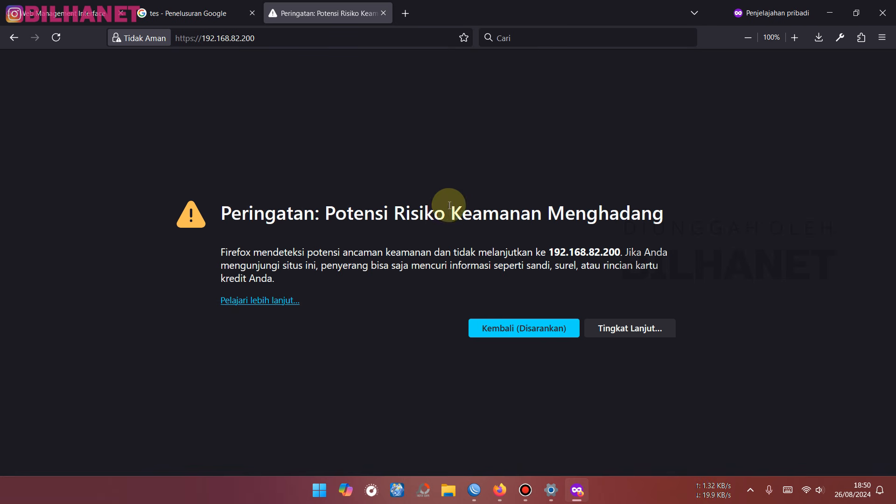
left_click(628, 332)
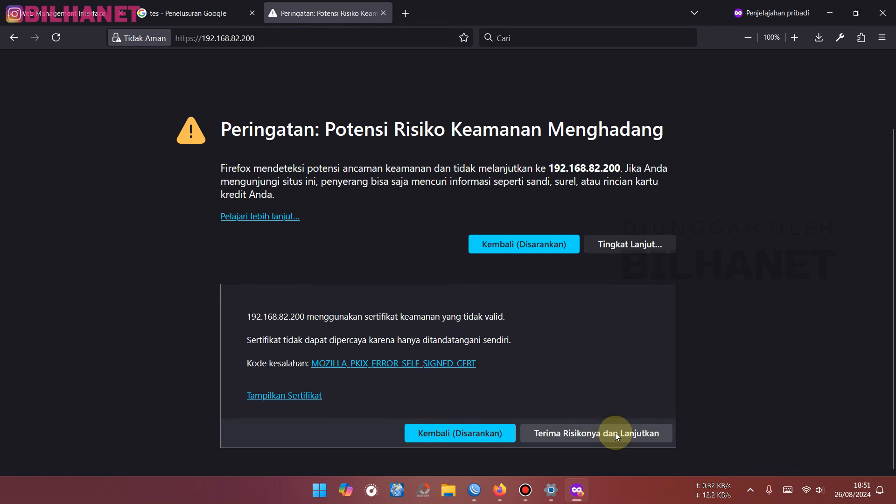
left_click(623, 433)
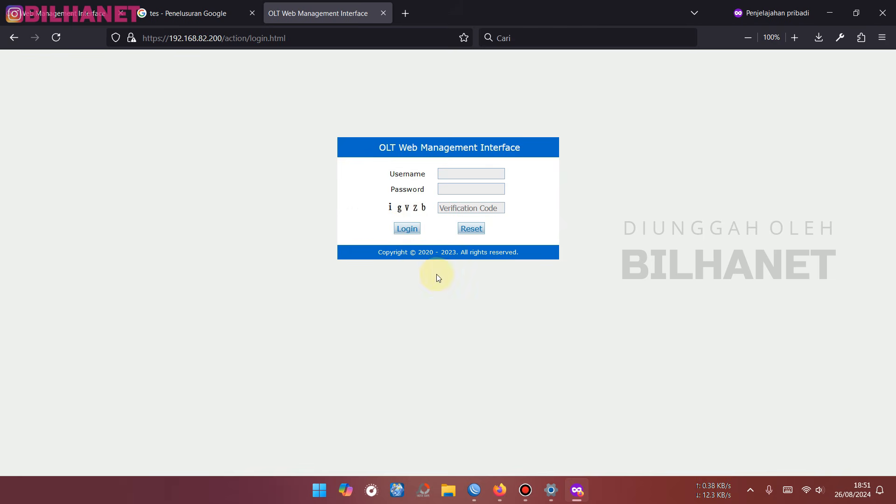
- Zoom the page in and log in with the username, password and verification code
key("ctrl+plus")
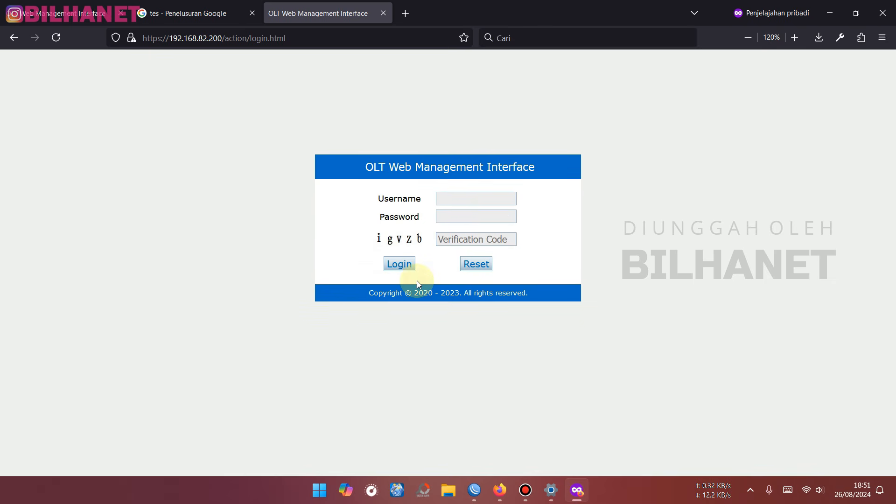
key("ctrl+plus")
left_click(473, 210)
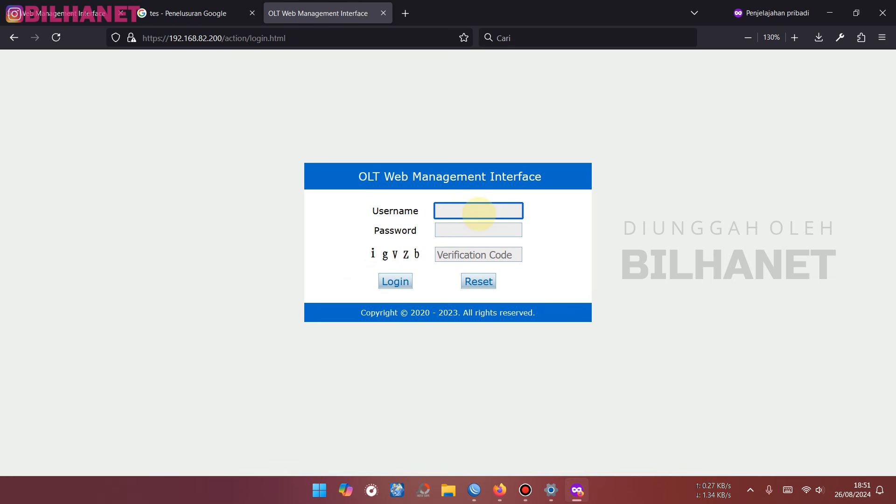
type("admin")
key("Tab")
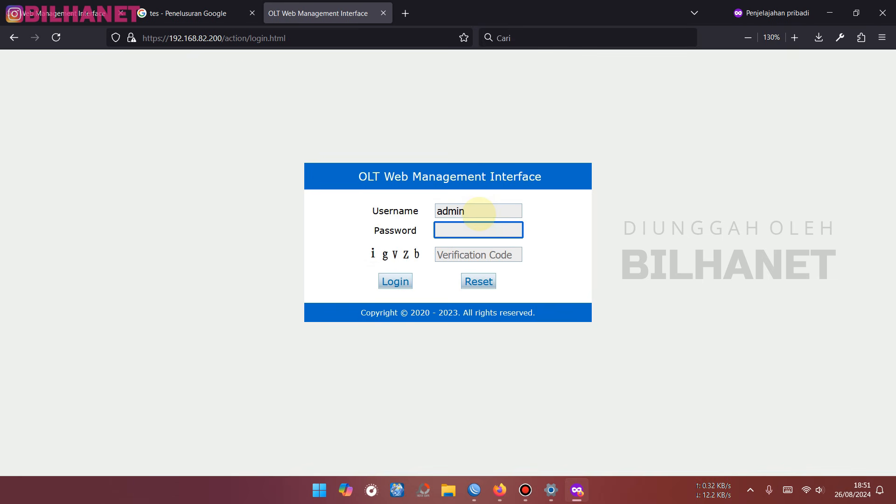
type("********")
key("Tab")
type("igvzb")
left_click(395, 282)
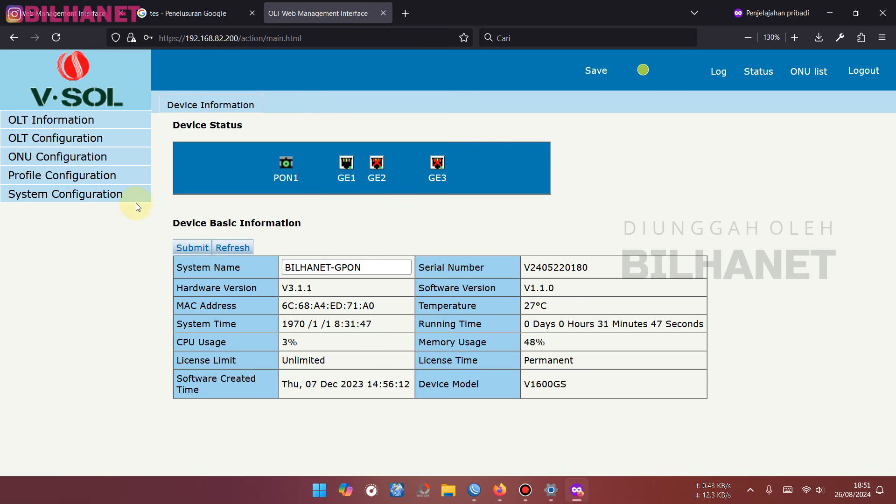
- Confirm VLAN 82 exists, then view PON1 optical info for online ONU GPON0/1:1
left_click(53, 138)
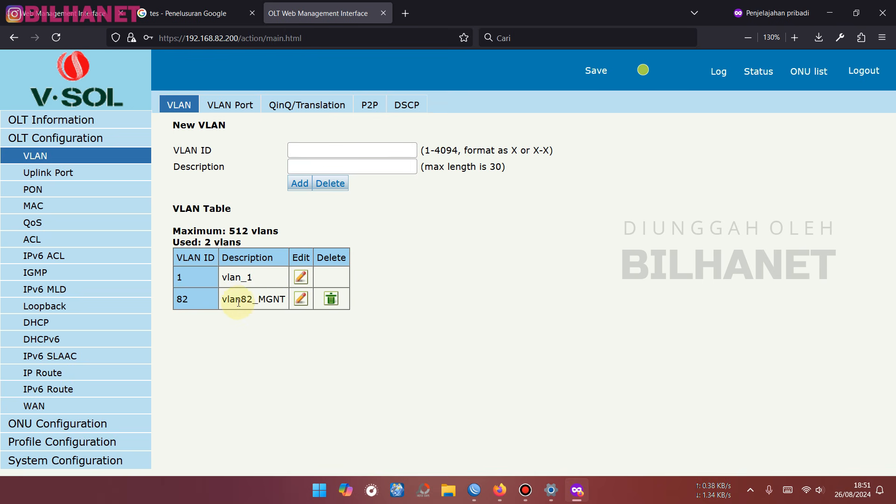
left_click_drag(241, 299, 253, 299)
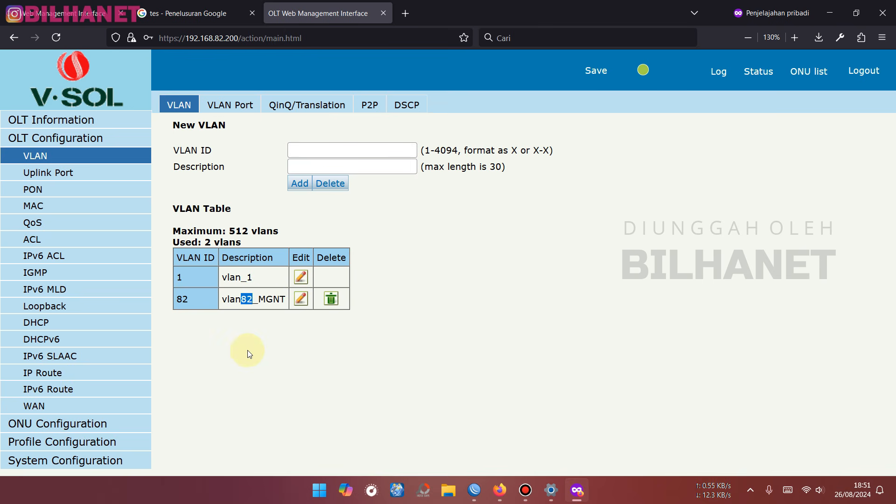
left_click(30, 424)
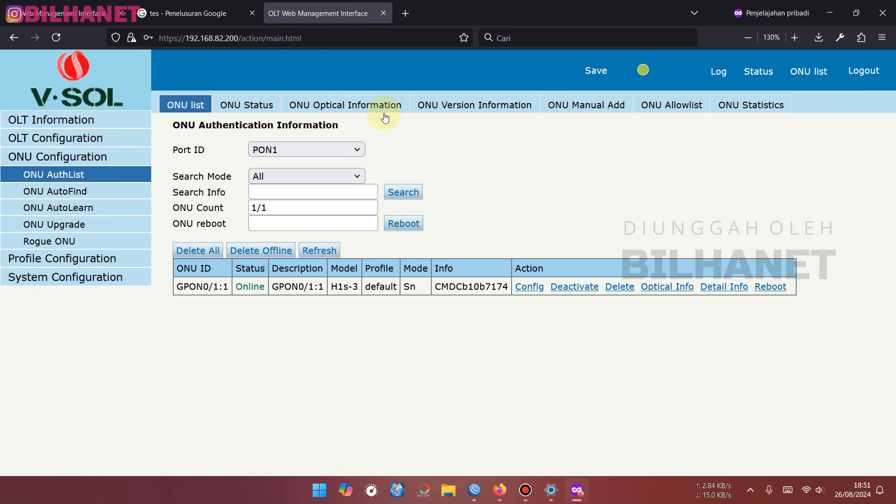
left_click(685, 293)
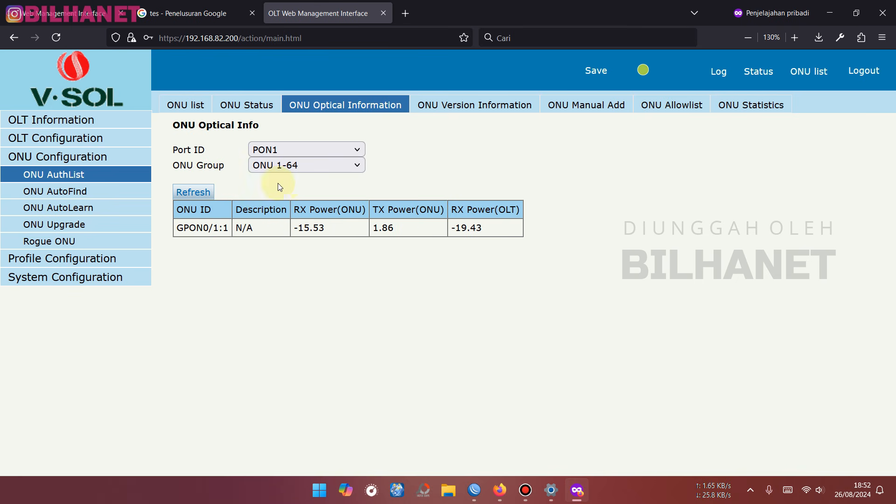
left_click(312, 149)
left_click(235, 166)
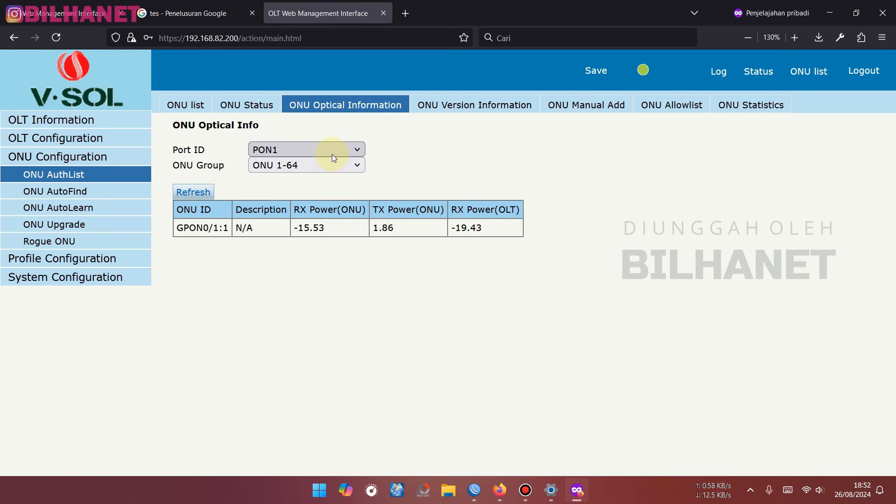
left_click(310, 149)
left_click(287, 176)
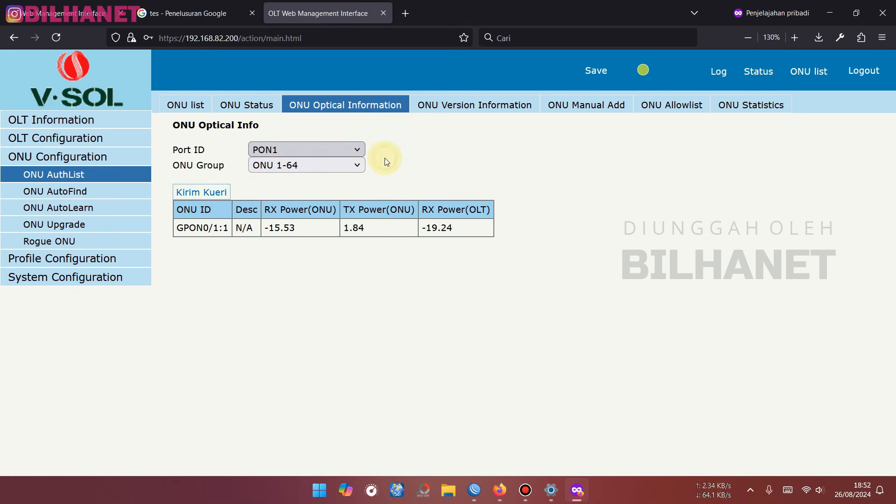